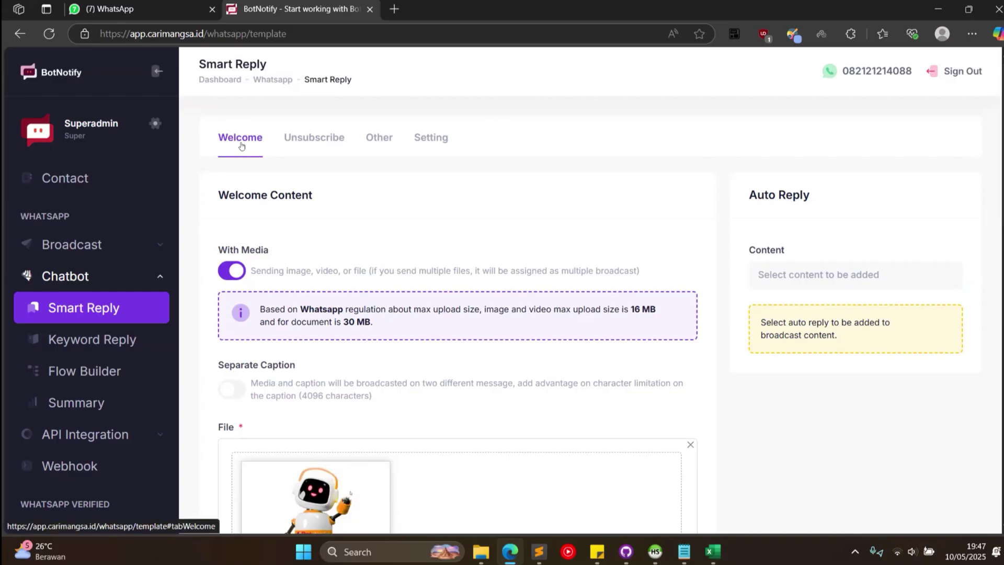
Check which sending intervals are offered for the Welcome message, leaving the selection as it is
scroll(247, 159, "down", 1)
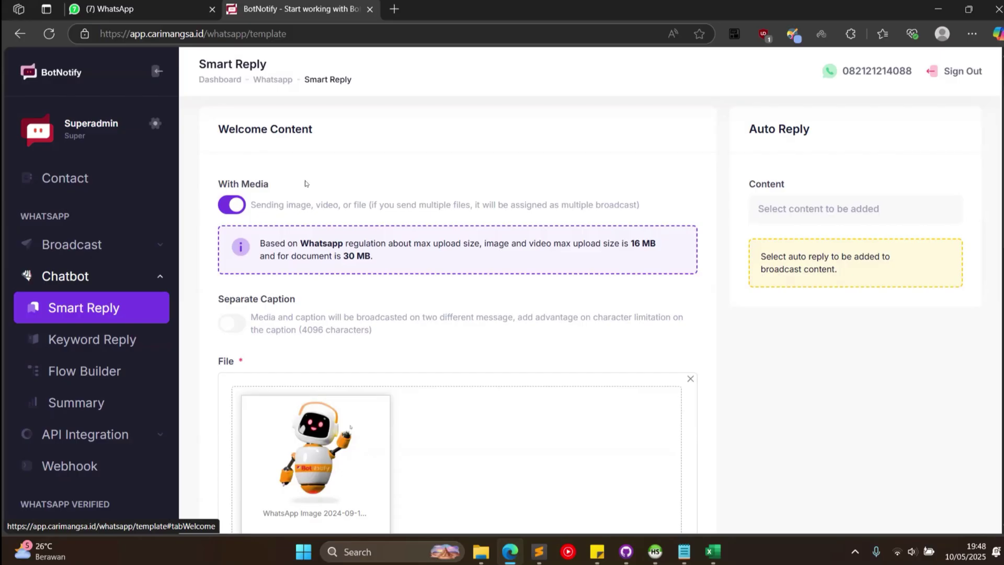
scroll(306, 183, "down", 15)
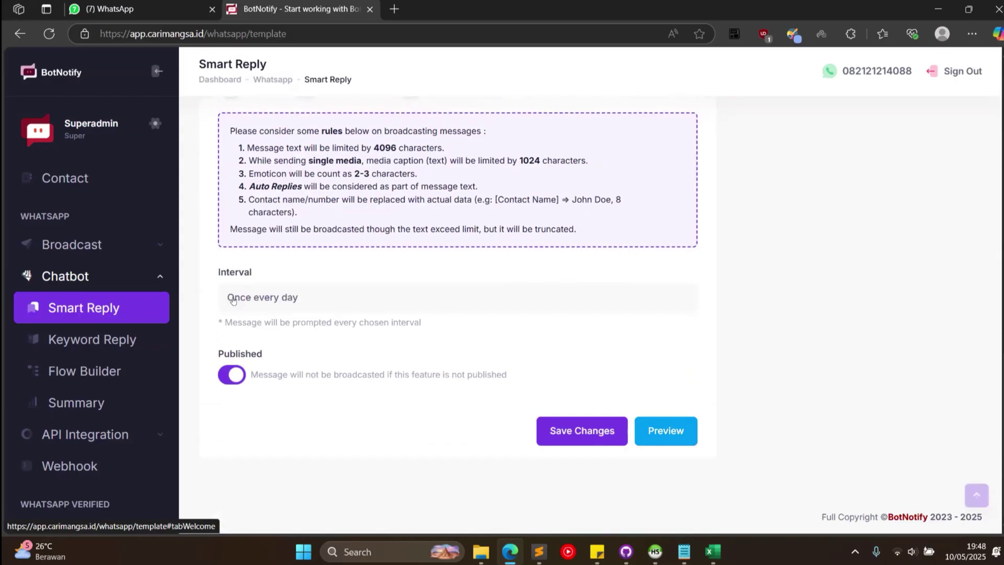
left_click(245, 299)
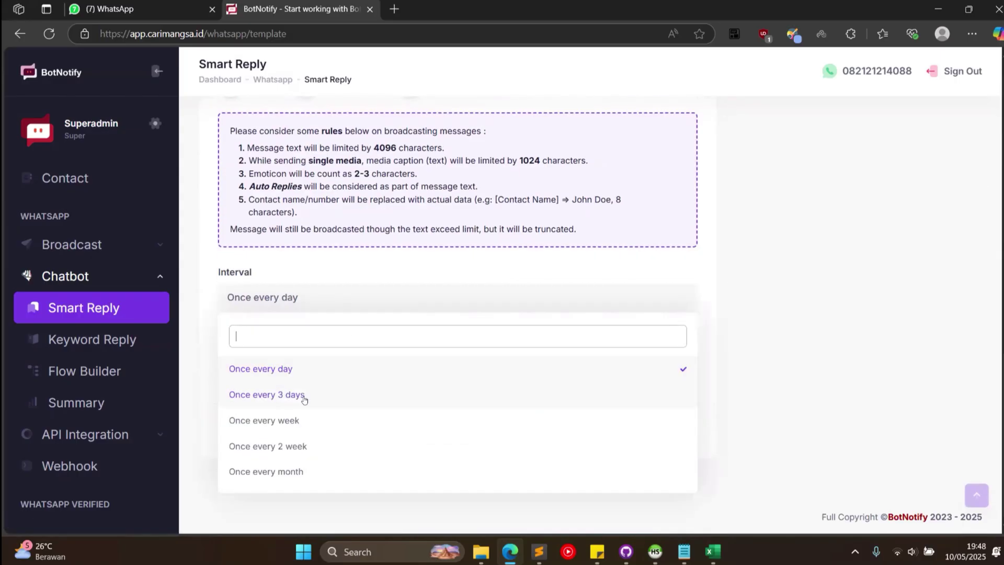
left_click(755, 306)
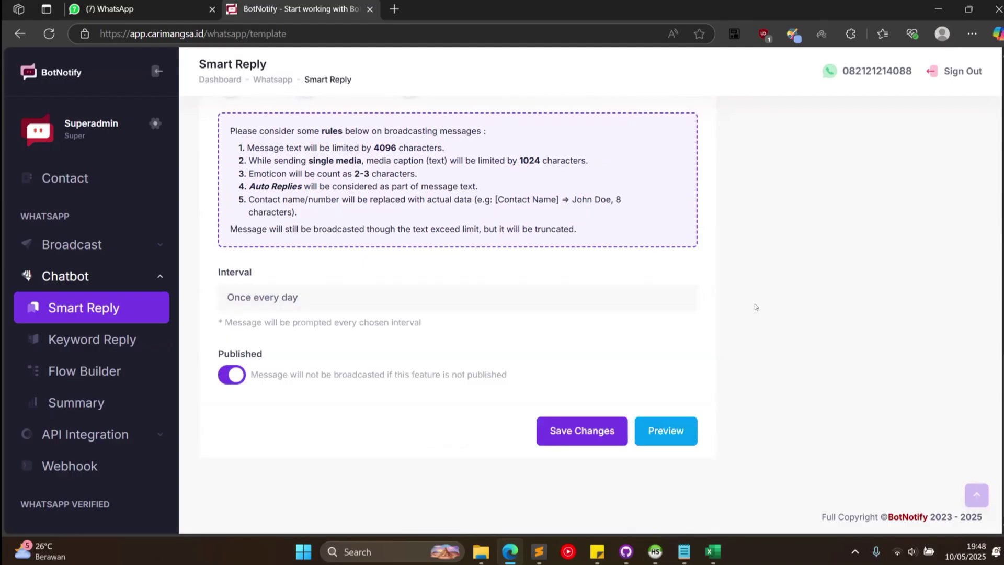
scroll(755, 307, "up", 15)
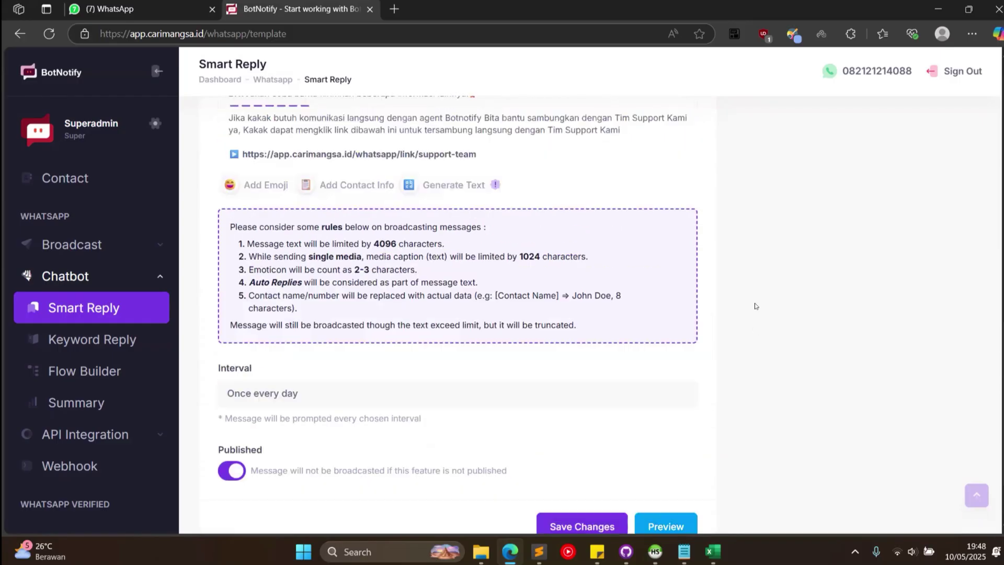
scroll(748, 368, "up", 1)
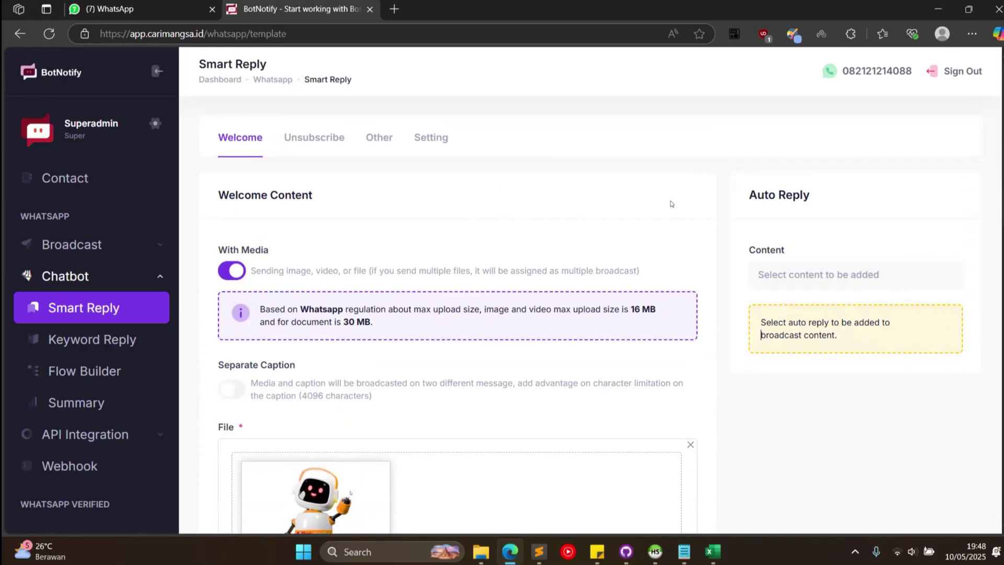
Review the Welcome content from its media, caption and file settings through the message text, rules, interval and published option
scroll(672, 204, "down", 1)
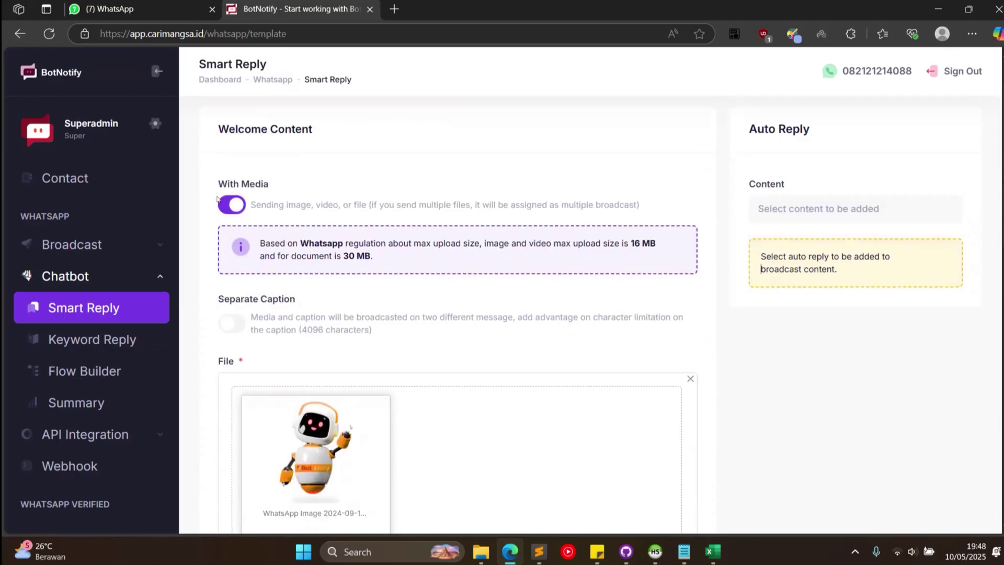
scroll(334, 260, "down", 1)
scroll(332, 264, "down", 1)
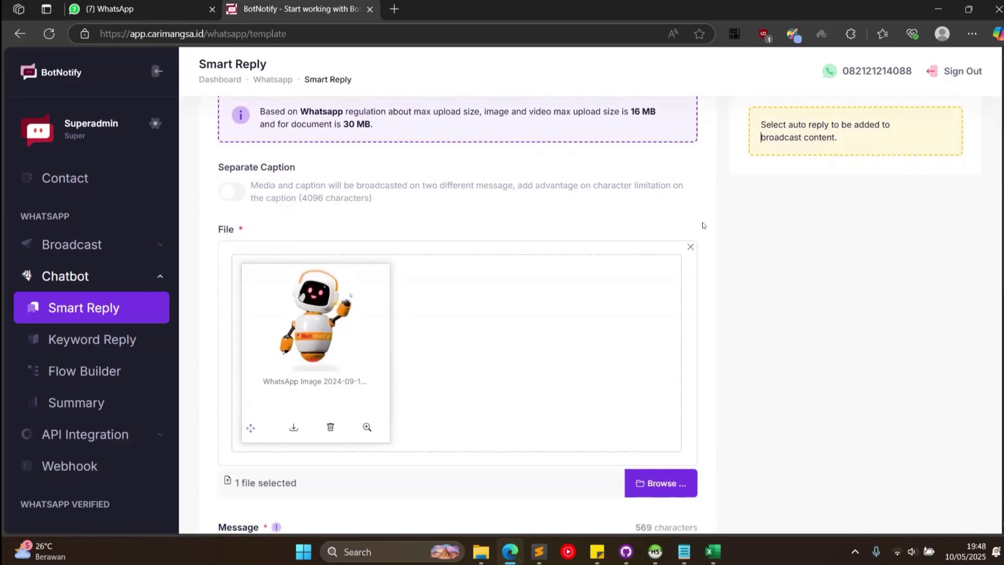
scroll(335, 230, "down", 5)
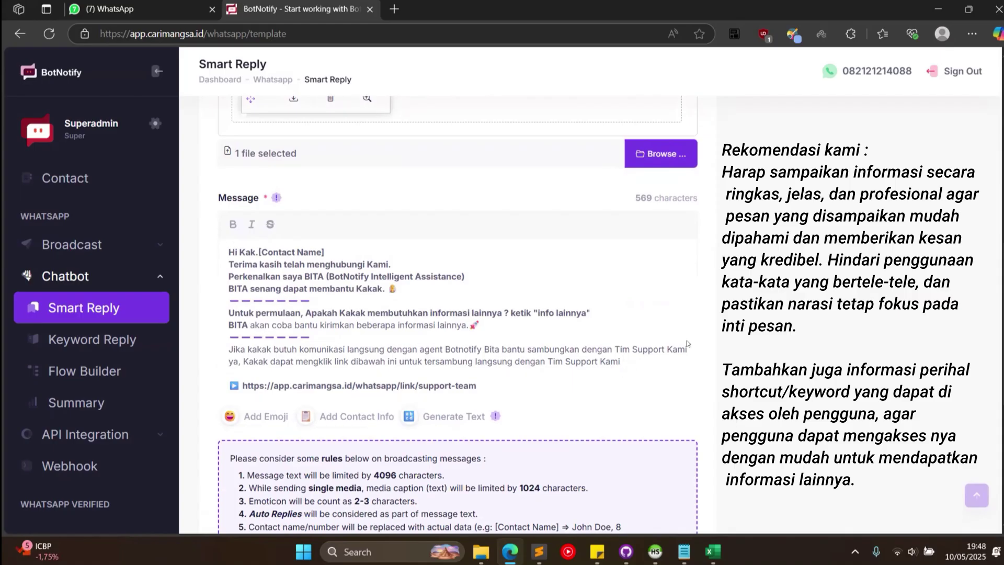
scroll(691, 342, "down", 3)
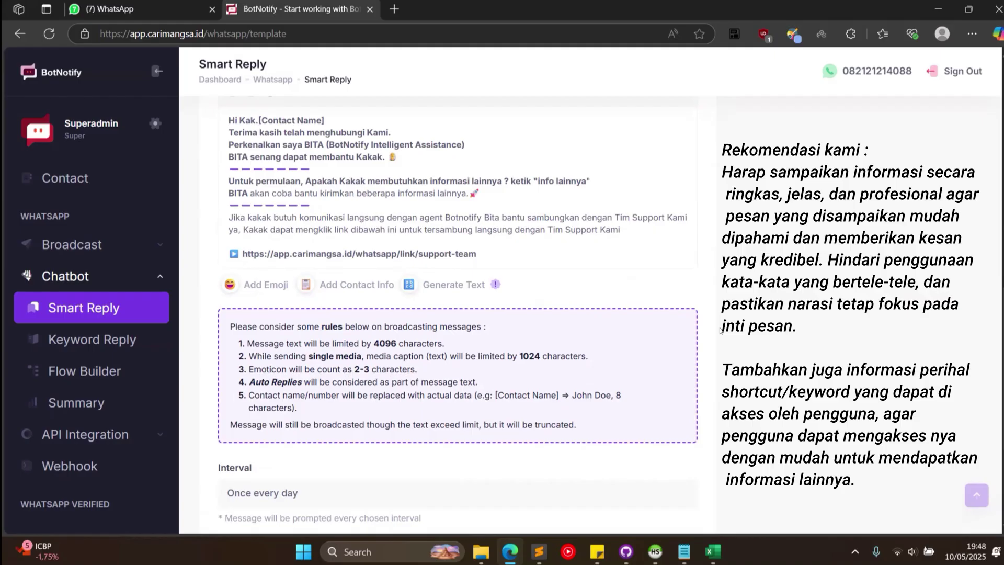
scroll(723, 320, "down", 4)
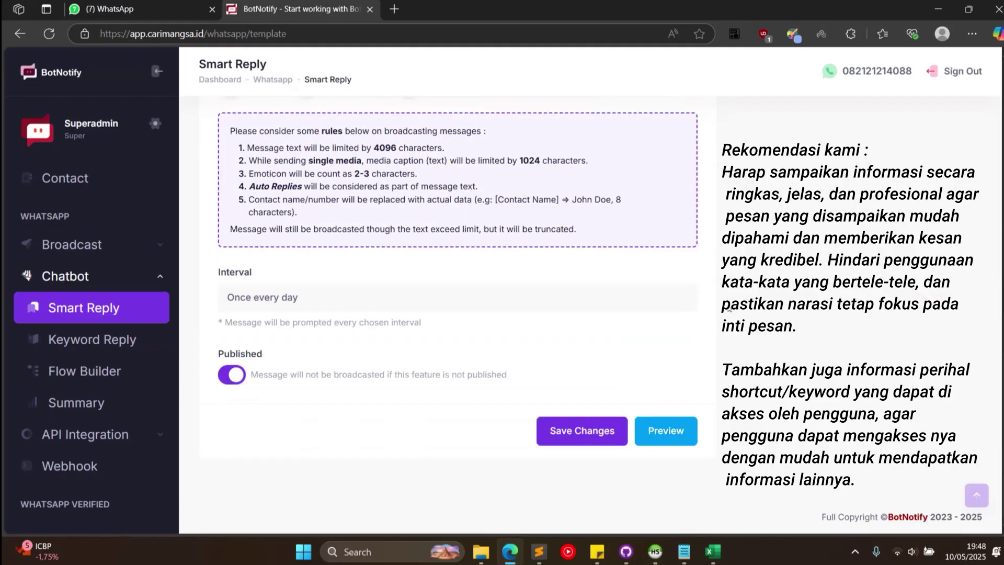
scroll(716, 318, "up", 3)
scroll(335, 163, "up", 2)
Switch to WhatsApp, search the chats for "car", open the CariMangsa Official chat and filter the chat list to Favorites
left_click(109, 9)
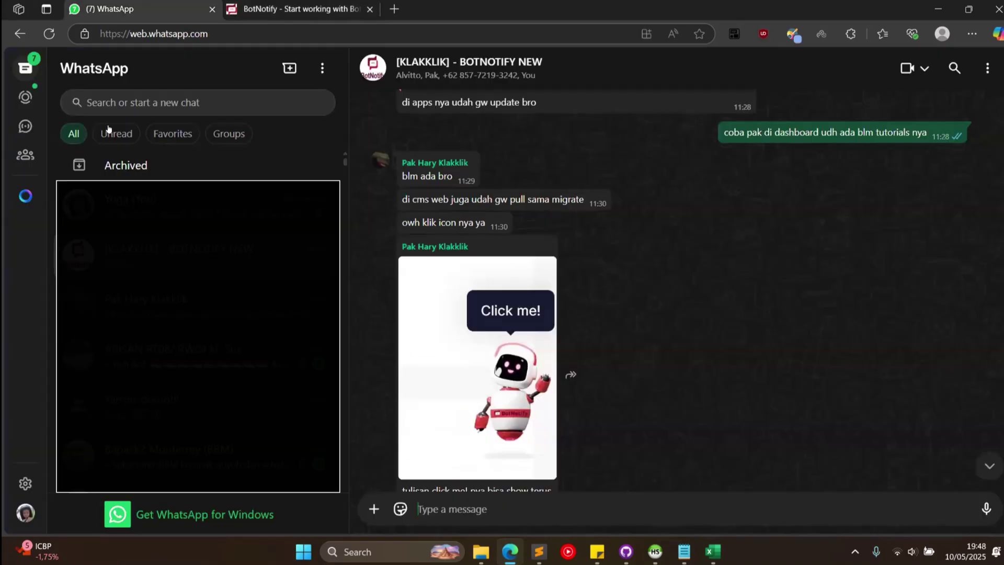
left_click(186, 102)
type("car")
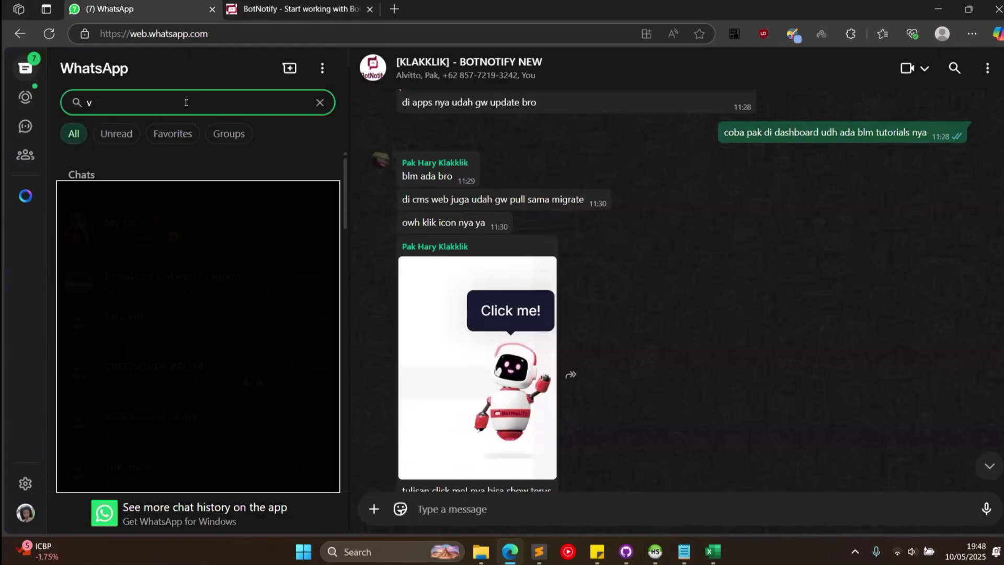
left_click(157, 220)
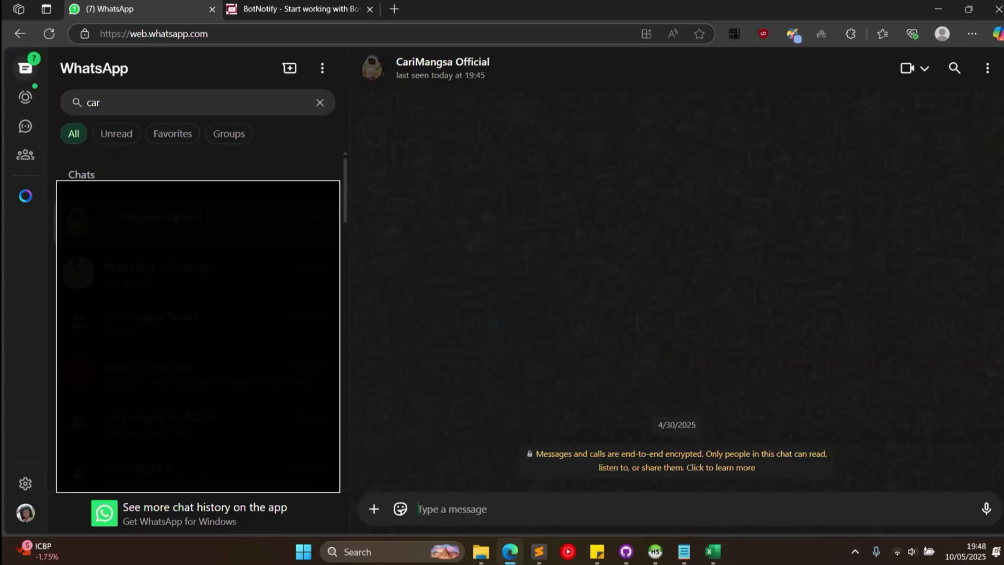
left_click(172, 134)
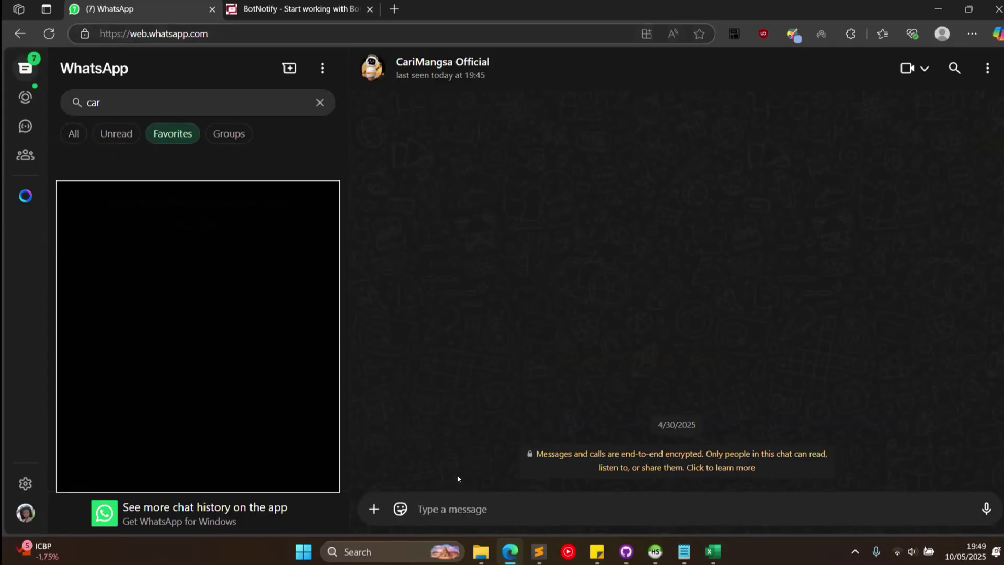
Send "halo" in the CariMangsa Official chat and view the automatic welcome reply from its image onward
left_click(455, 499)
type("halo")
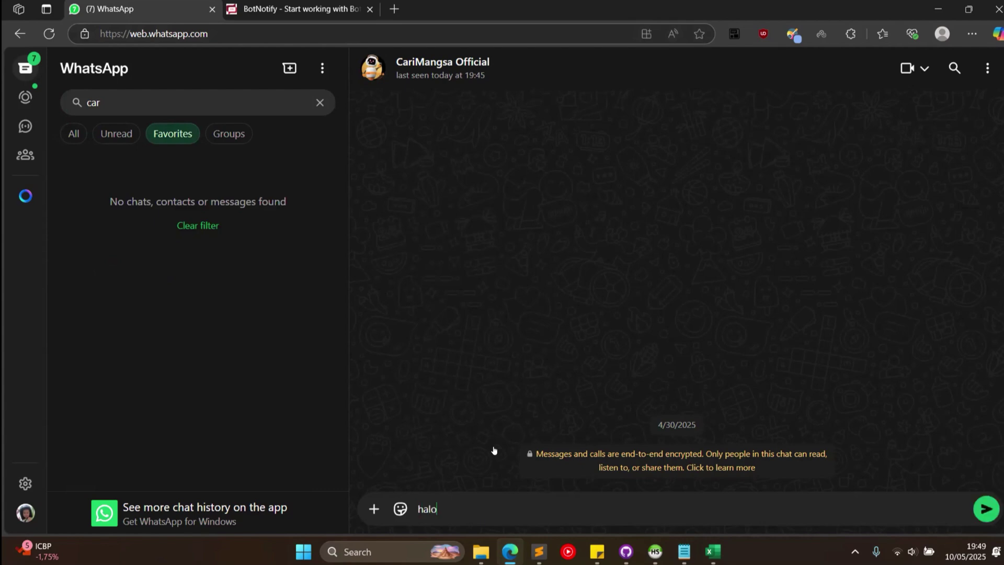
key("Return")
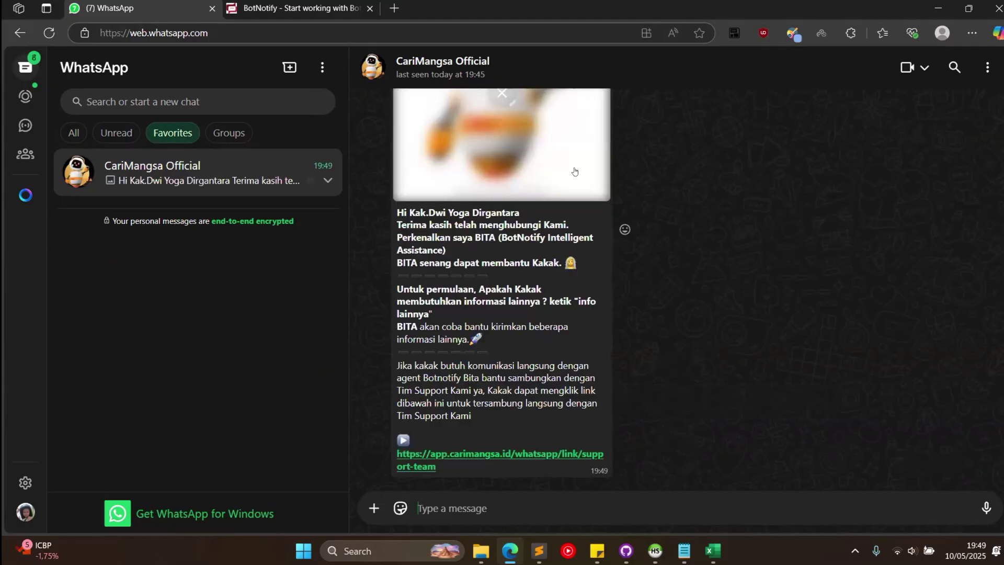
scroll(722, 291, "up", 3)
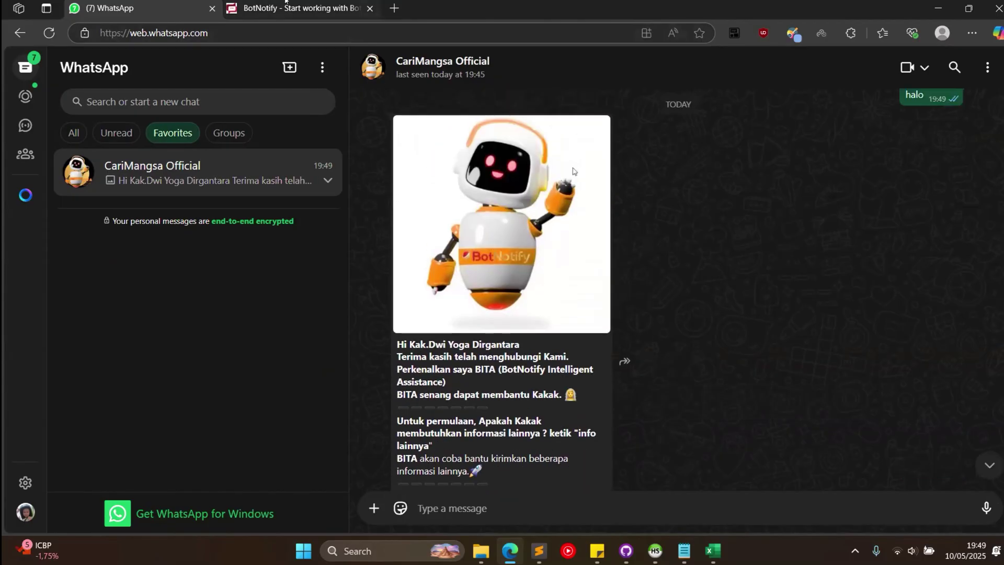
Compare the image file in BotNotify's Welcome content with the image in the WhatsApp reply
left_click(335, 9)
scroll(282, 404, "down", 3)
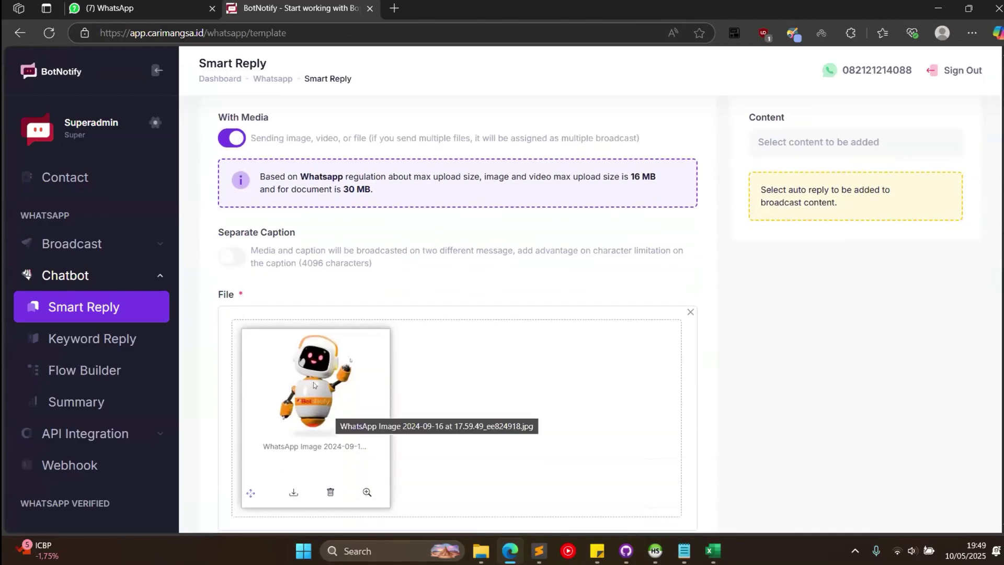
left_click(131, 5)
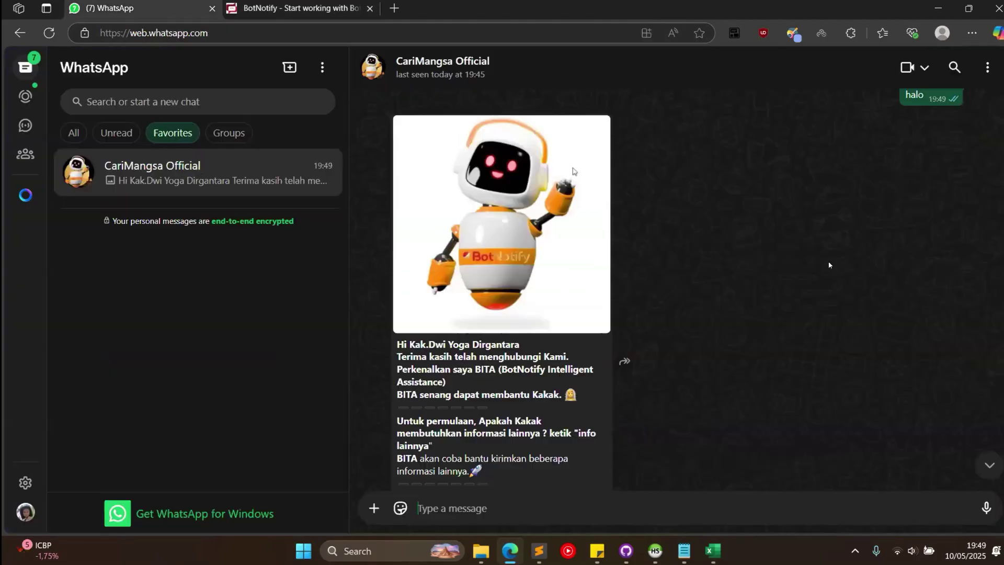
scroll(829, 264, "down", 3)
Compare the [Contact Name] placeholder in BotNotify's welcome message with the contact's name in the WhatsApp reply
left_click(293, 9)
scroll(418, 255, "down", 7)
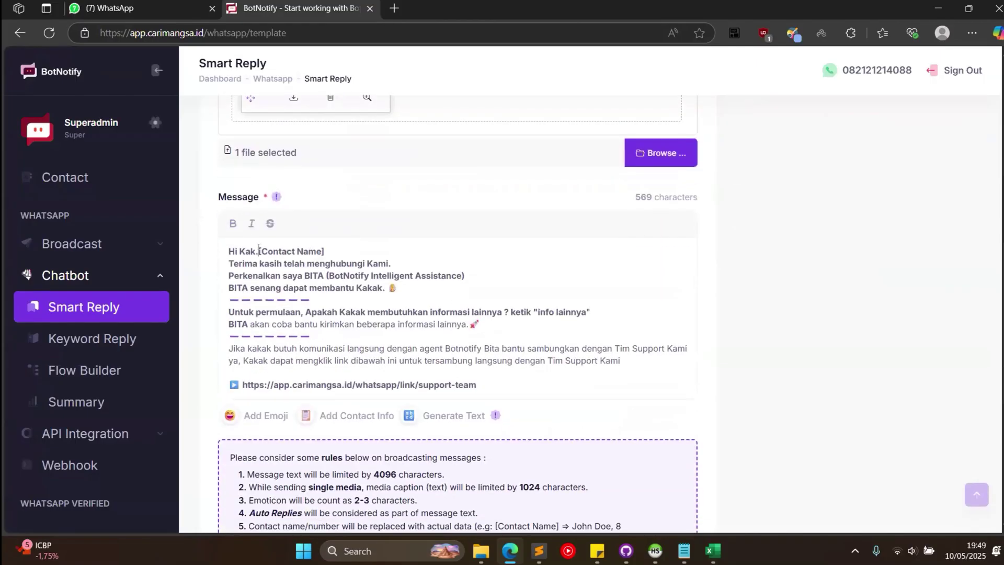
left_click_drag(259, 252, 328, 251)
left_click(355, 250)
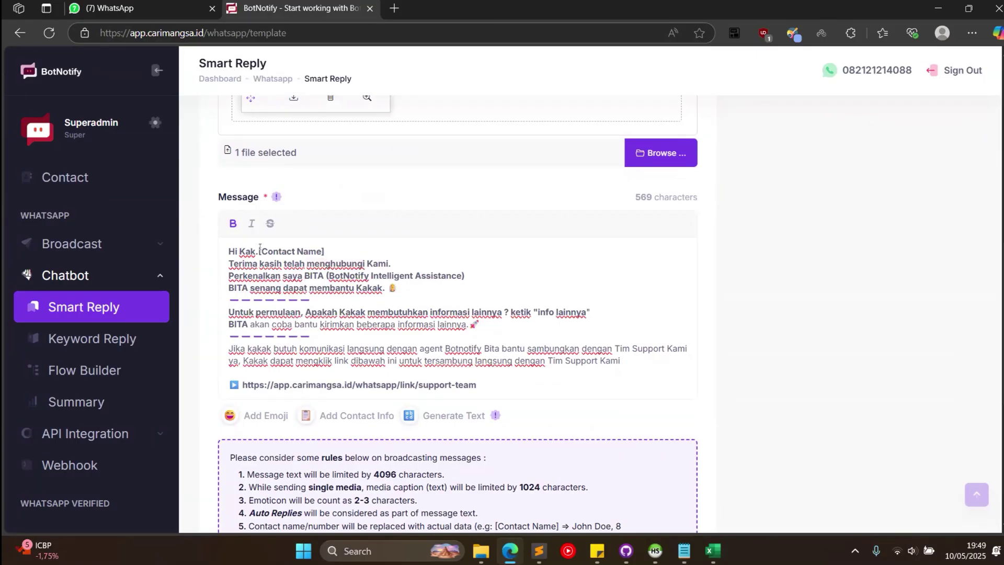
left_click_drag(259, 251, 325, 252)
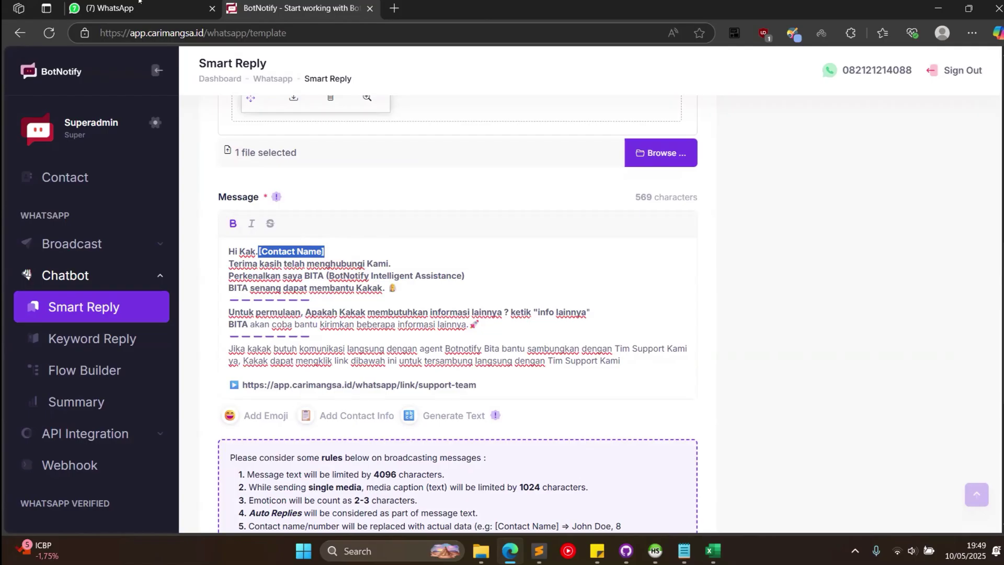
key("ctrl+Tab")
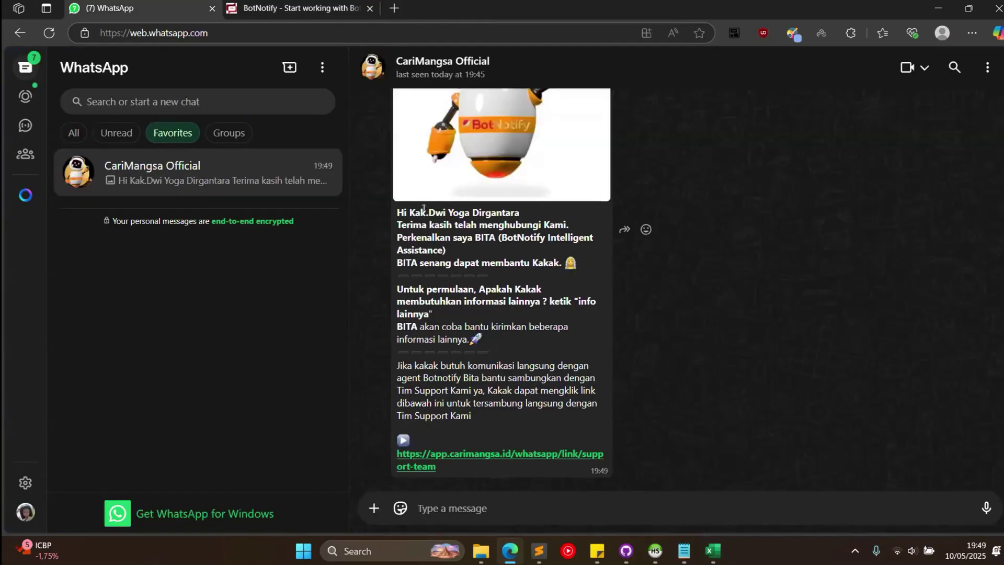
left_click_drag(428, 211, 521, 212)
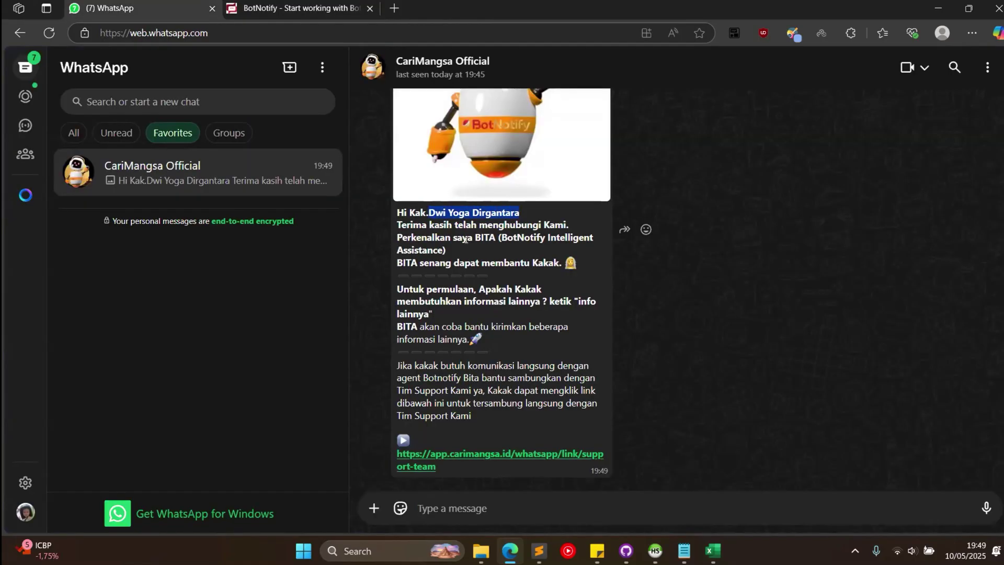
left_click(491, 416)
key("ctrl+Tab")
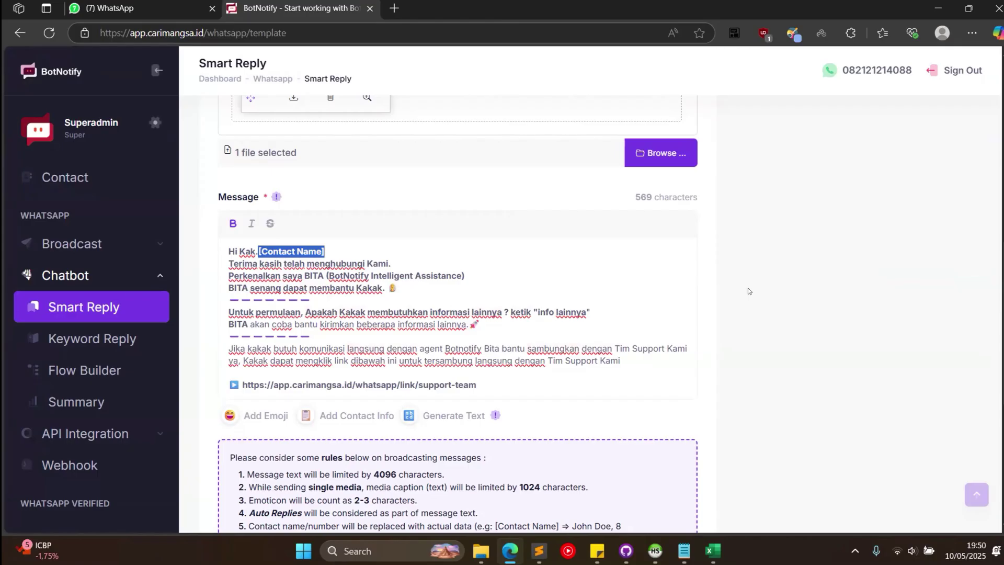
left_click(666, 266)
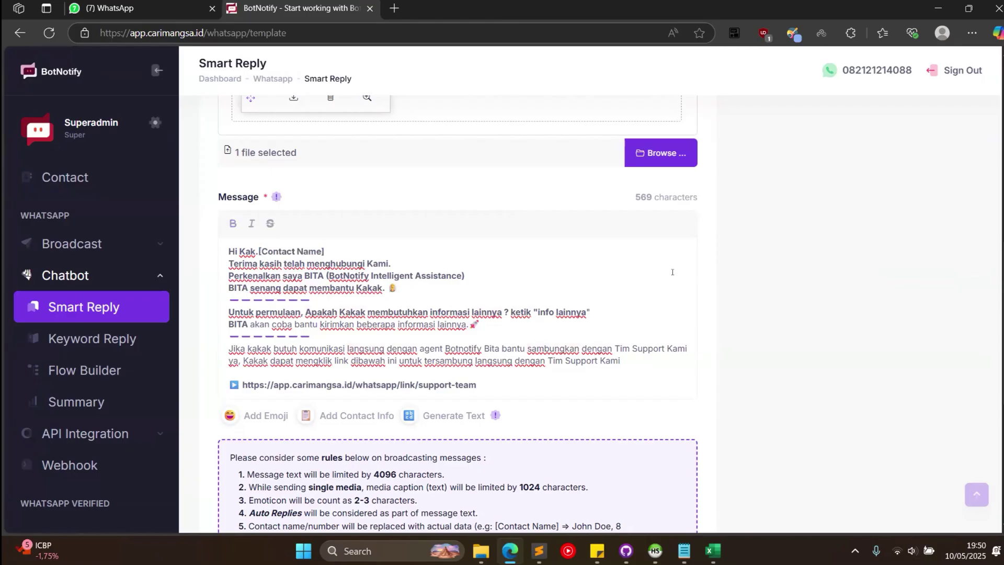
Review the rest of the Welcome content, including the message rules, interval and published setting
scroll(675, 267, "down", 6)
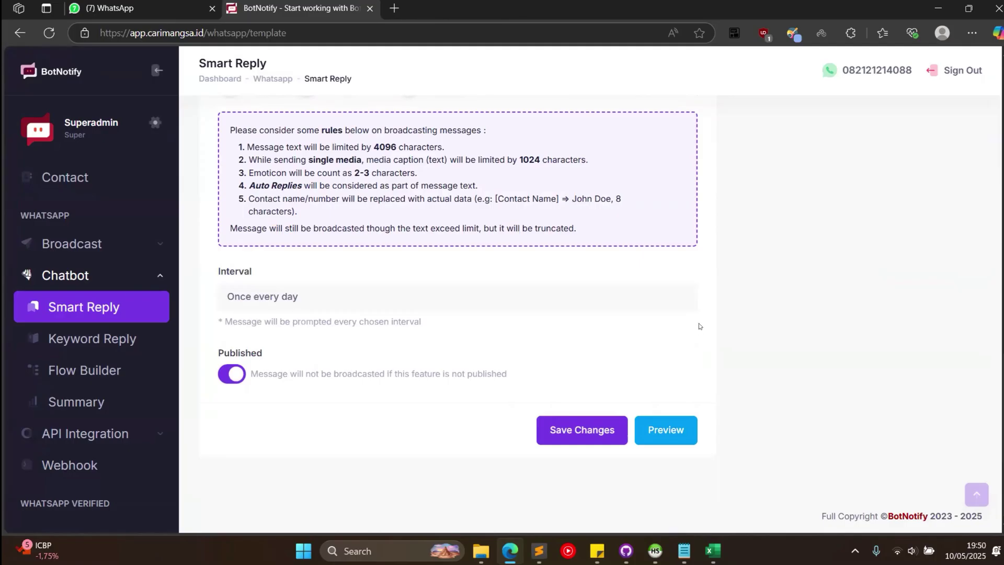
scroll(698, 325, "up", 5)
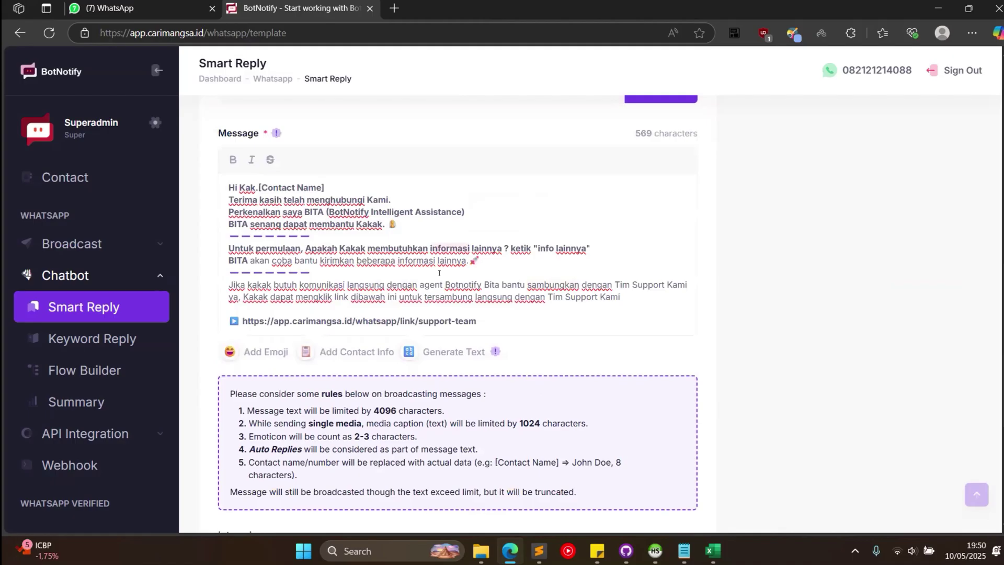
scroll(761, 369, "up", 10)
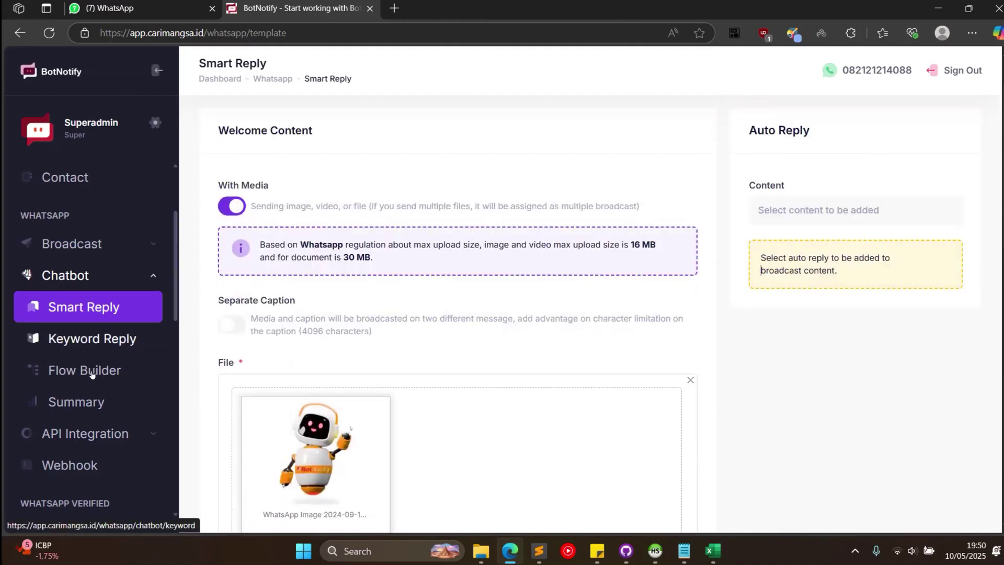
scroll(431, 140, "up", 2)
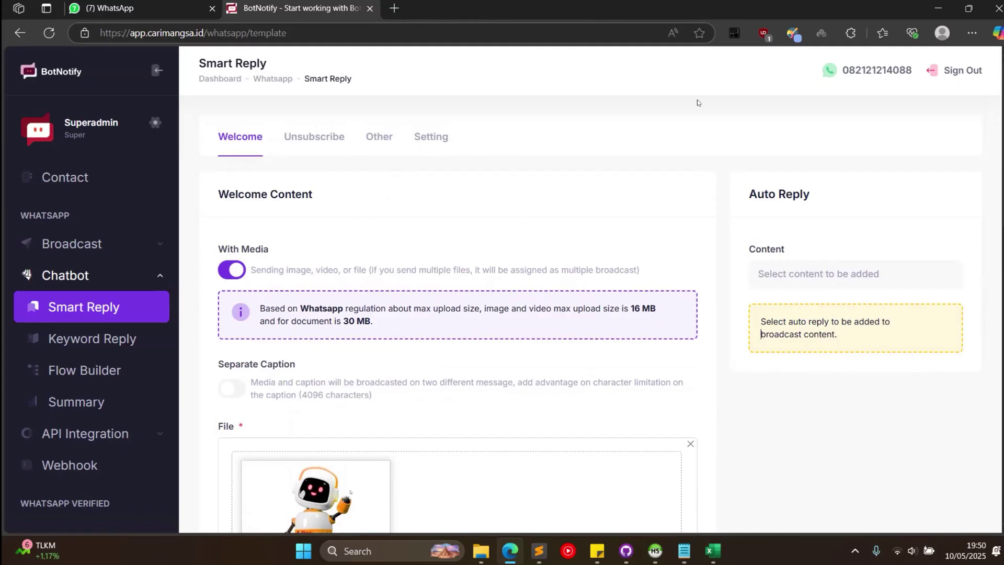
Open the Unsubscribe content of Smart Reply and examine the Unsubscribe Message text
left_click(310, 135)
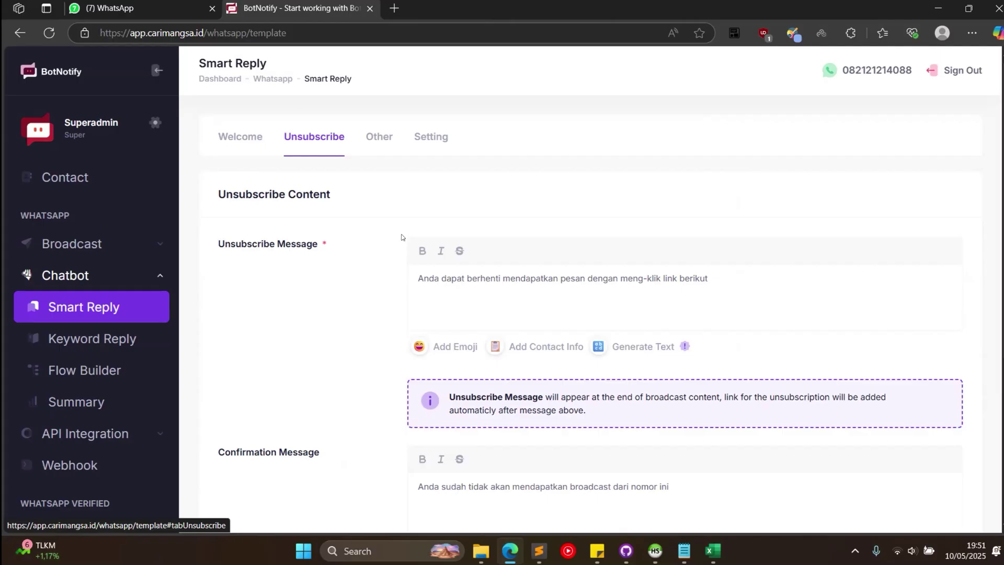
scroll(374, 230, "down", 1)
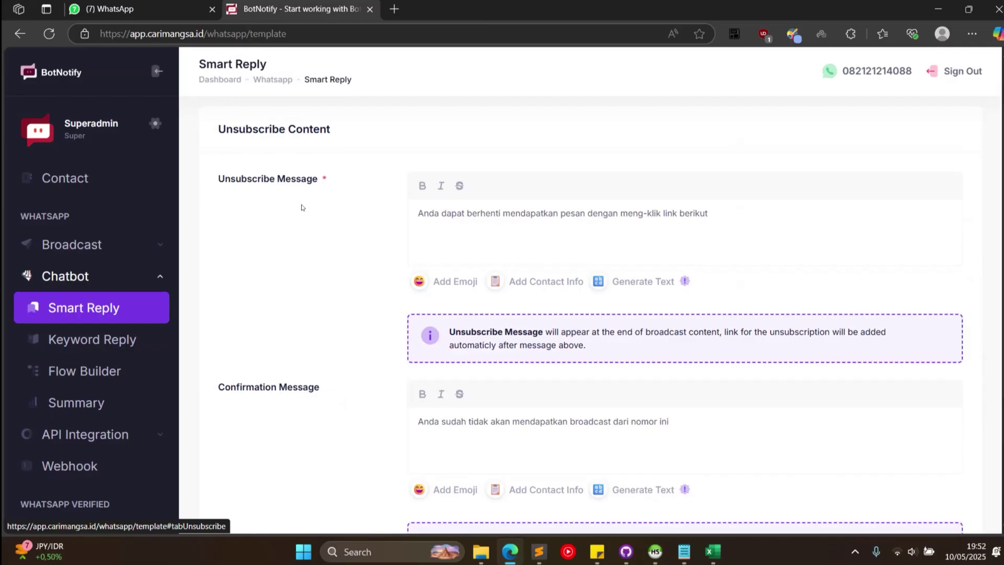
left_click_drag(217, 180, 323, 181)
left_click(359, 237)
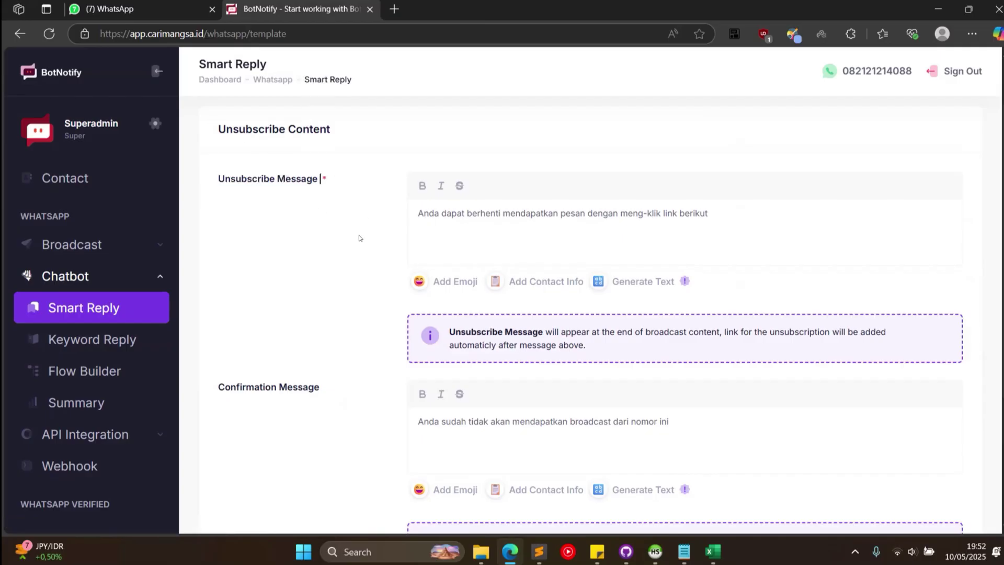
left_click_drag(418, 213, 572, 214)
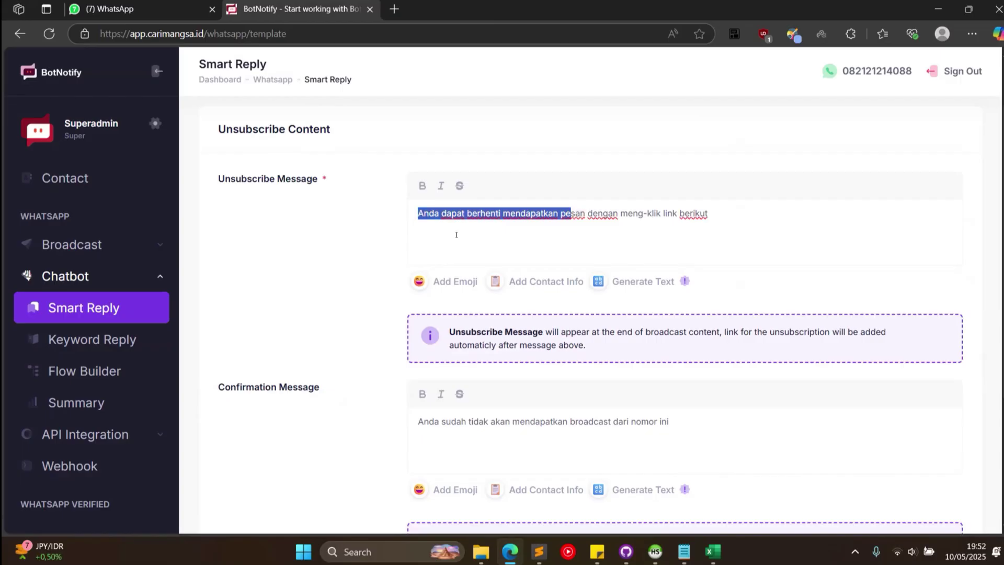
left_click(696, 214)
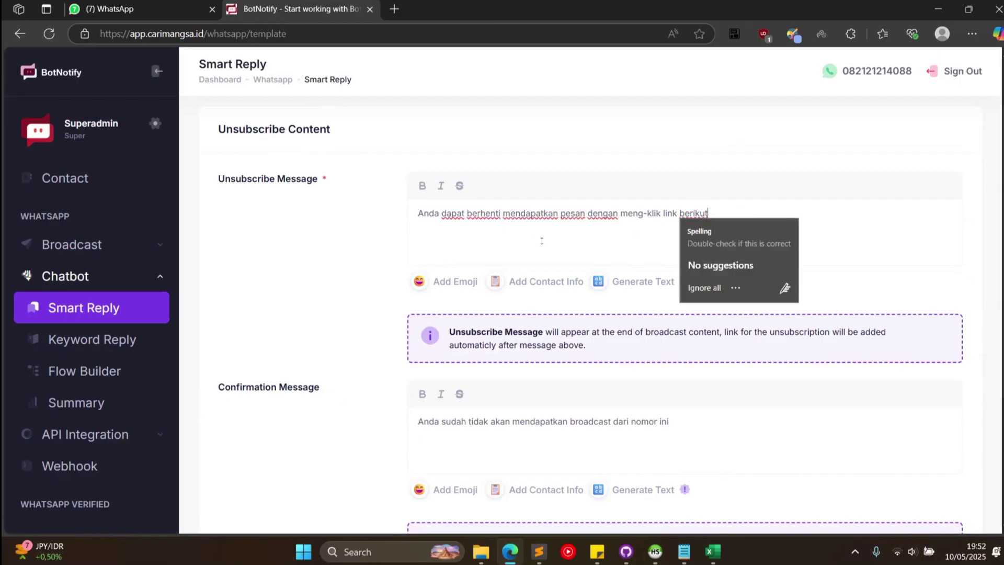
left_click(523, 215)
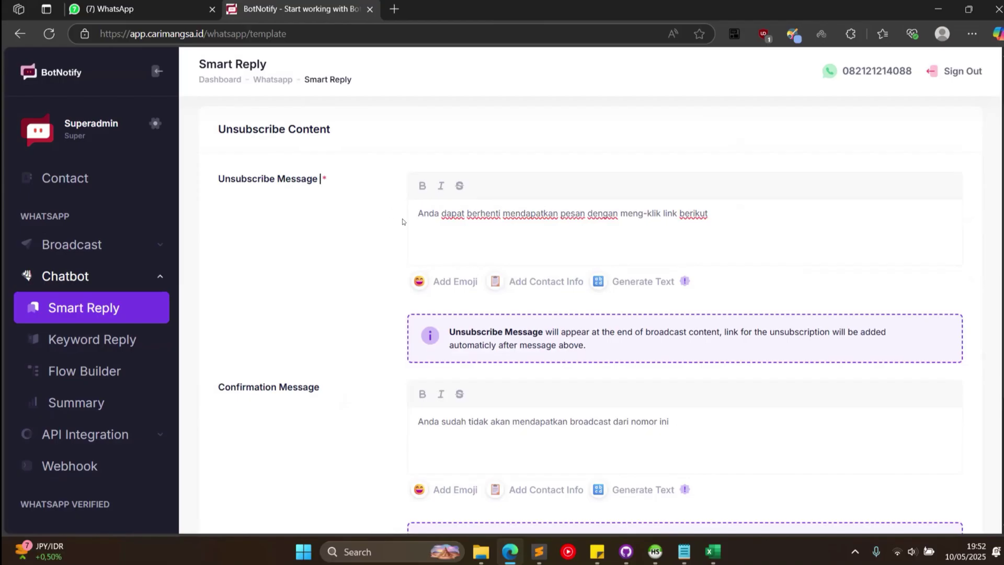
Examine the Confirmation Message text and its explanation in the Unsubscribe content
scroll(430, 217, "down", 1)
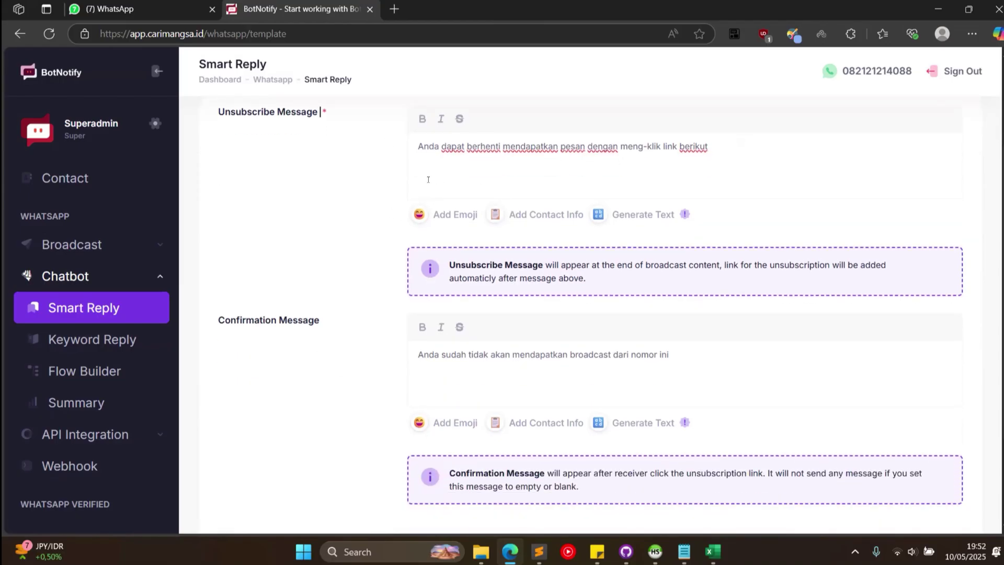
scroll(421, 190, "down", 1)
scroll(423, 262, "up", 1)
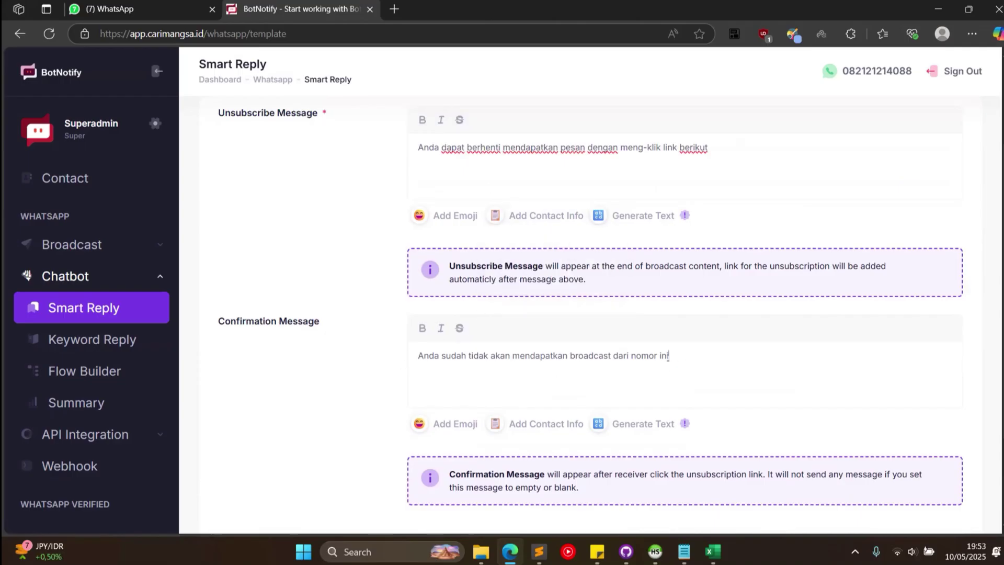
left_click_drag(671, 358, 406, 360)
left_click(354, 368)
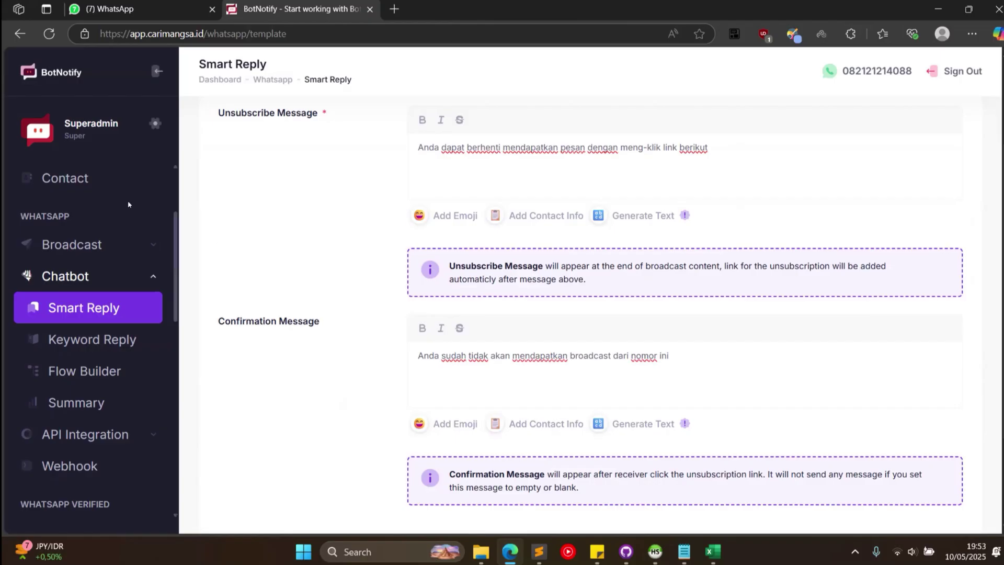
Open the Contact page in a new browser tab, filter the contacts by the person's first name and open the matching contact's details
middle_click(108, 181)
key("ctrl+Tab")
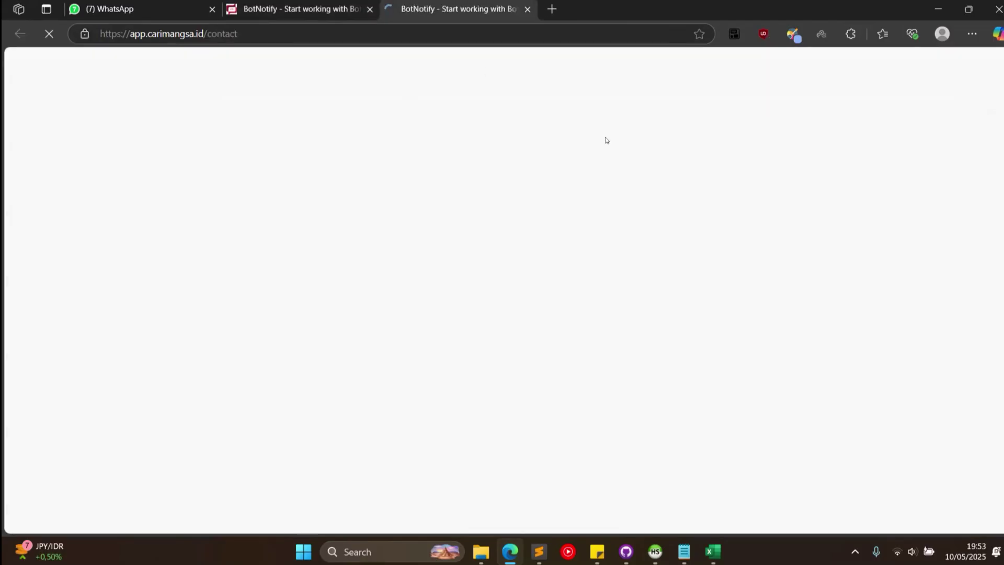
left_click(784, 148)
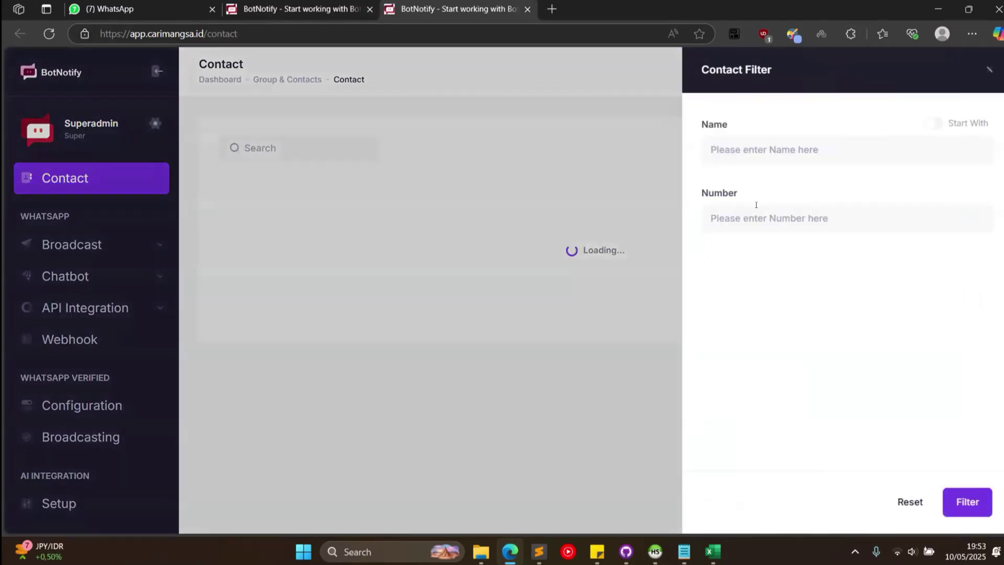
type("hary")
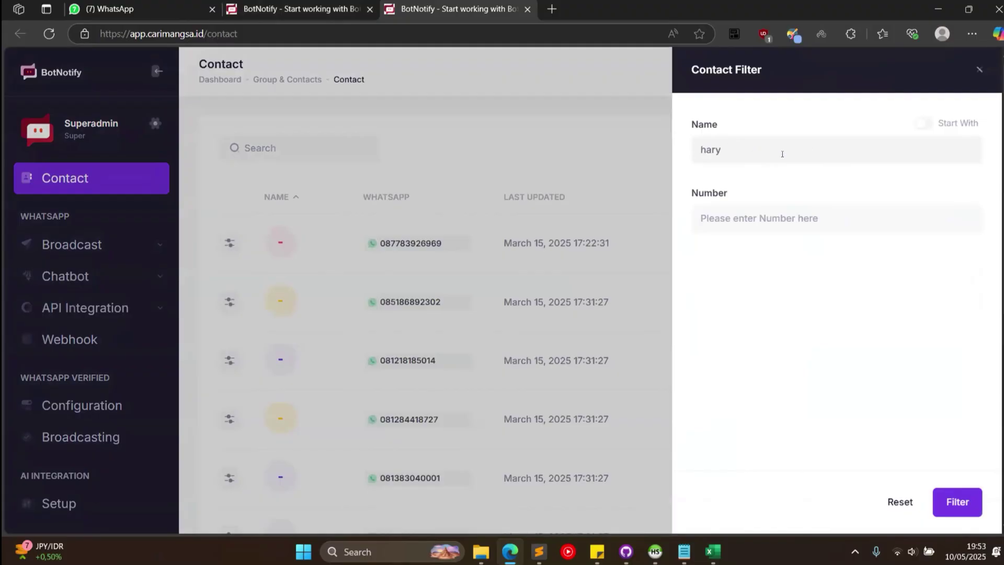
left_click(958, 502)
left_click(310, 247)
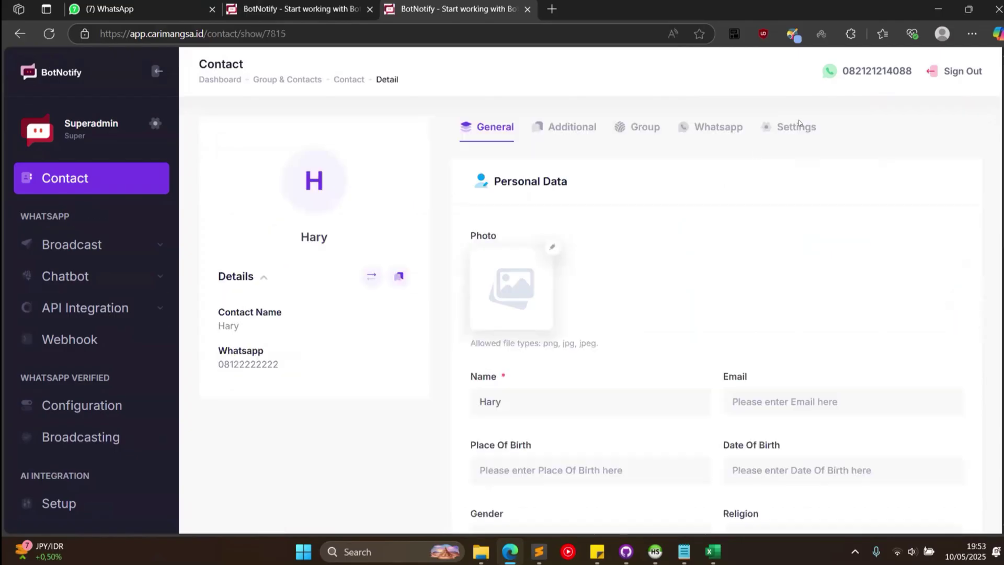
Turn on the WhatsApp Broadcast Ban in the contact's settings and check which WhatsApp number it applies to
left_click(798, 126)
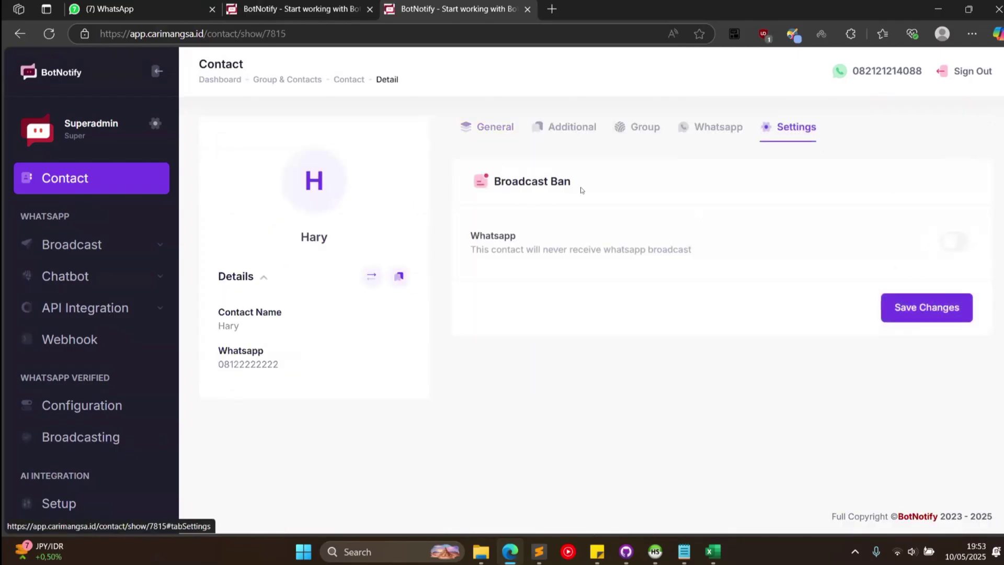
left_click(958, 247)
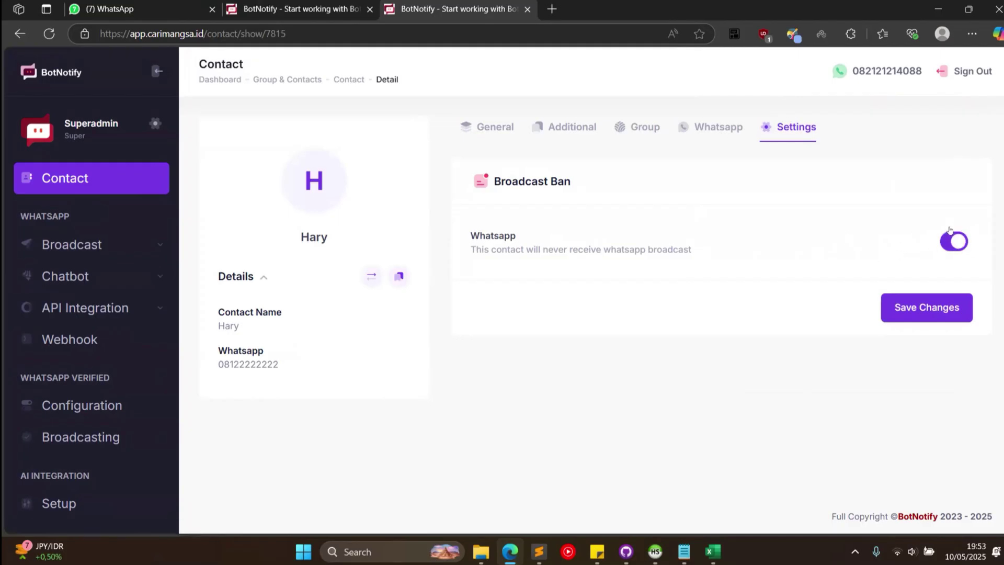
left_click_drag(218, 365, 315, 365)
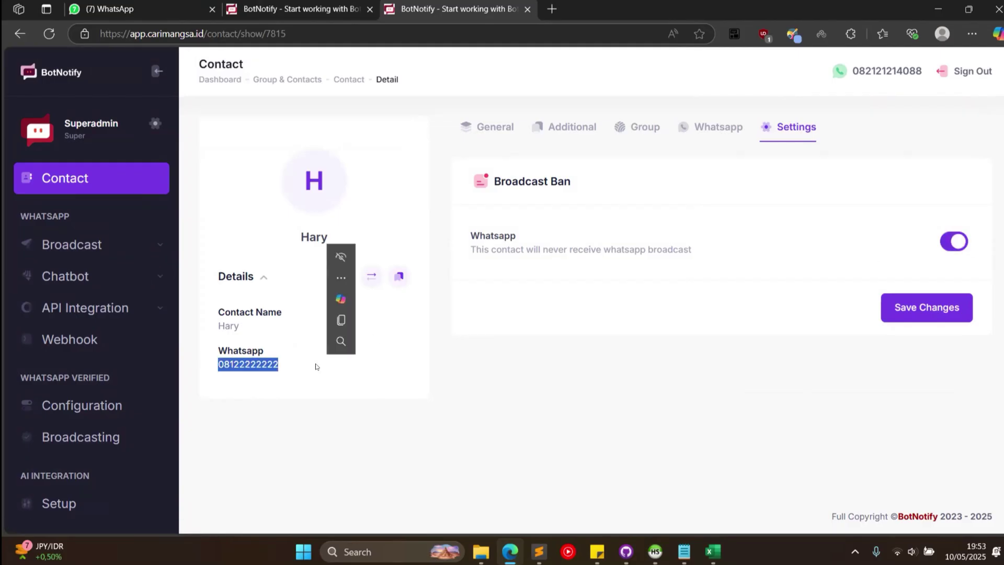
left_click(403, 366)
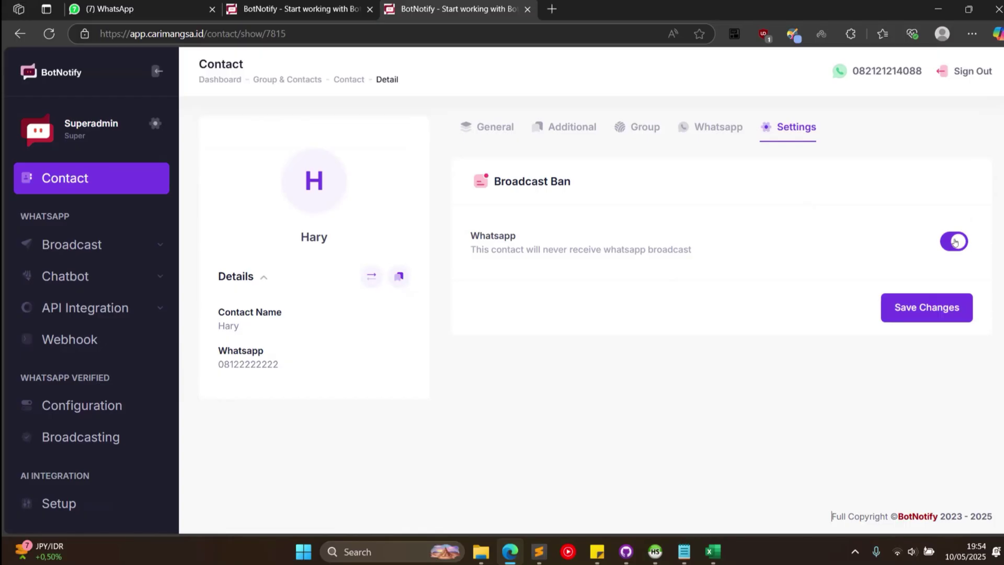
Return to the Smart Reply page, open the Other content and read the Not Available Message with its explanation
left_click(293, 5)
scroll(370, 333, "up", 3)
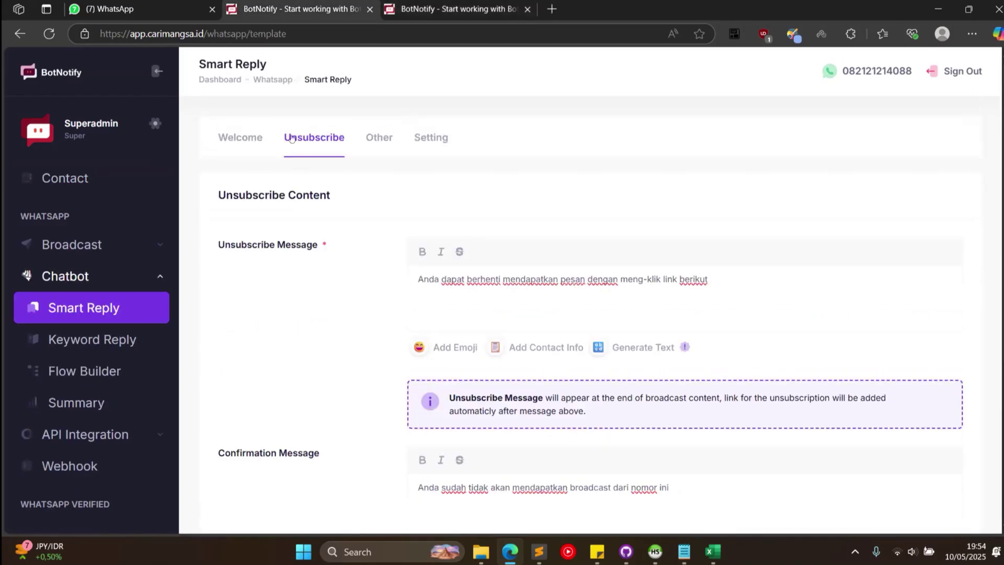
left_click(374, 141)
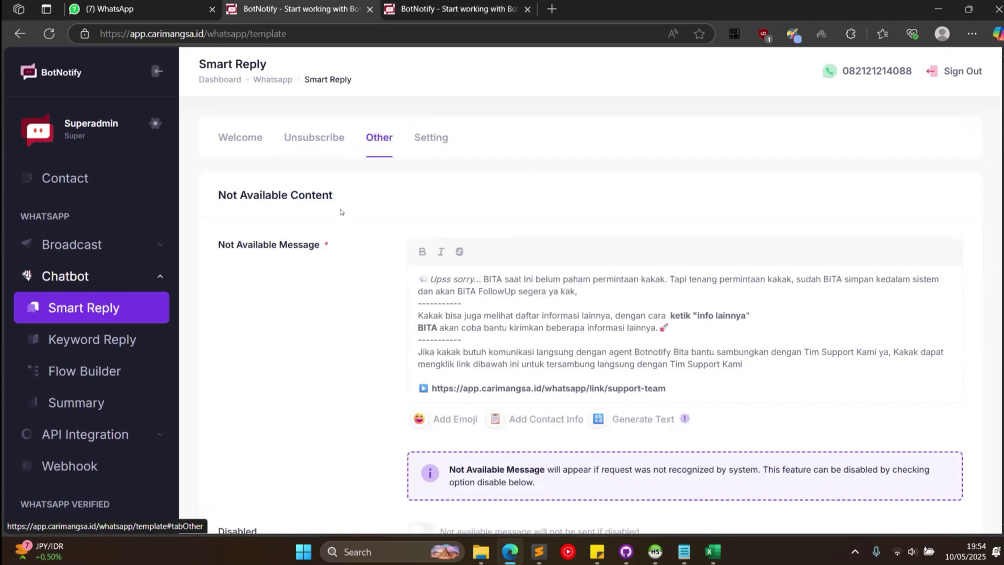
left_click_drag(214, 195, 337, 207)
left_click(299, 246)
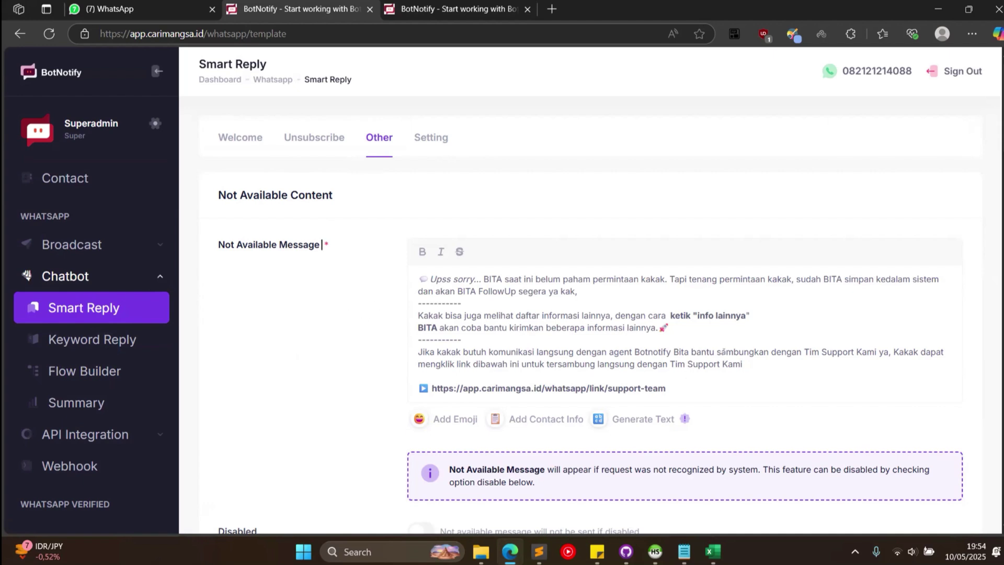
scroll(753, 350, "down", 1)
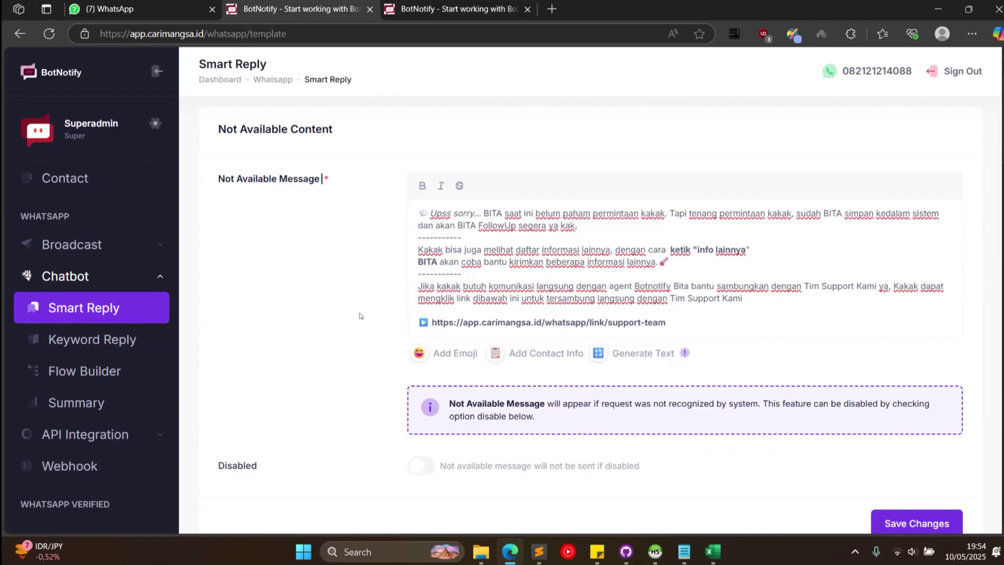
key("XF86AudioLowerVolume")
Switch to WhatsApp and send the unrecognized text "qwerty" in the CariMangsa Official chat
left_click(156, 9)
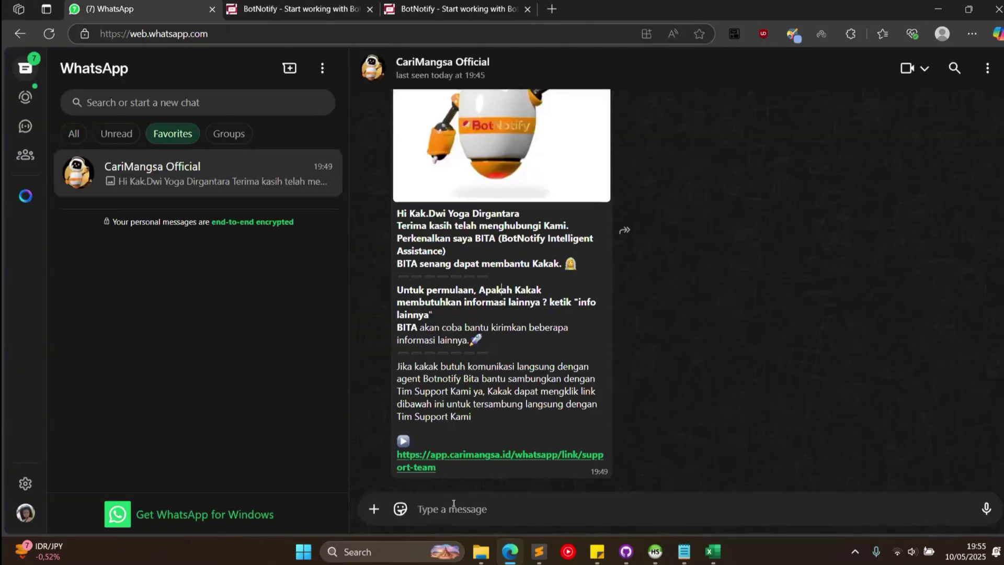
scroll(574, 238, "up", 4)
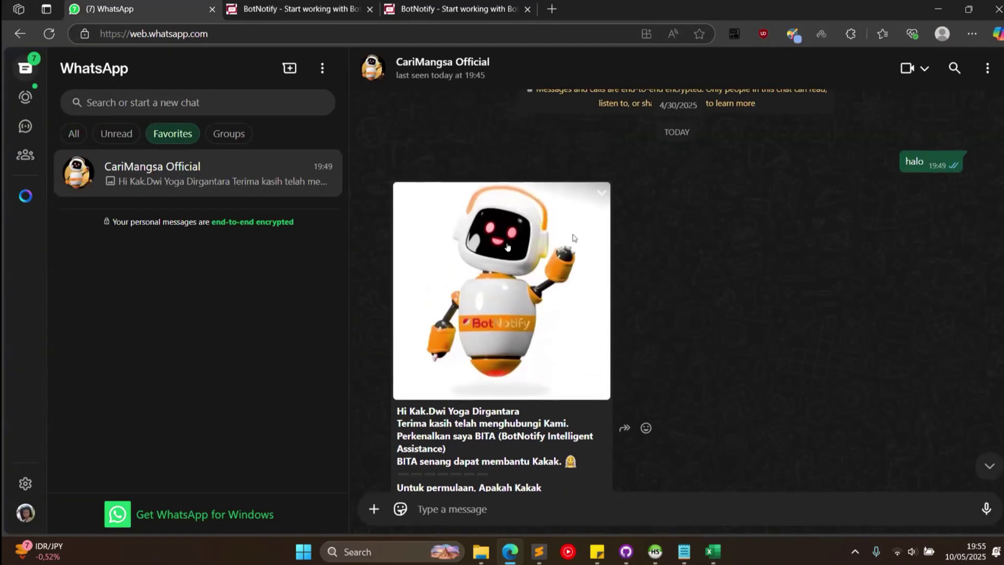
scroll(574, 238, "down", 4)
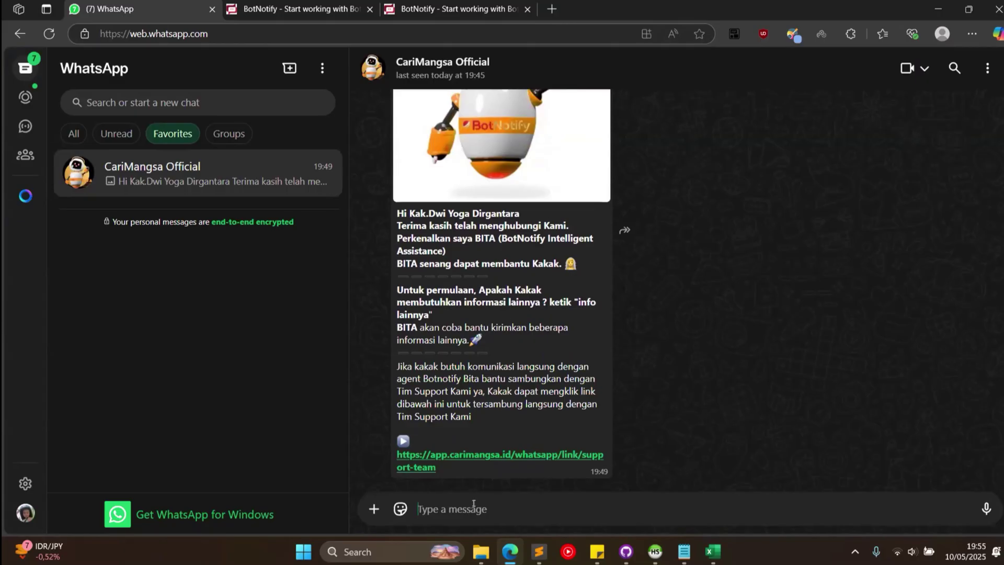
type("qwerty")
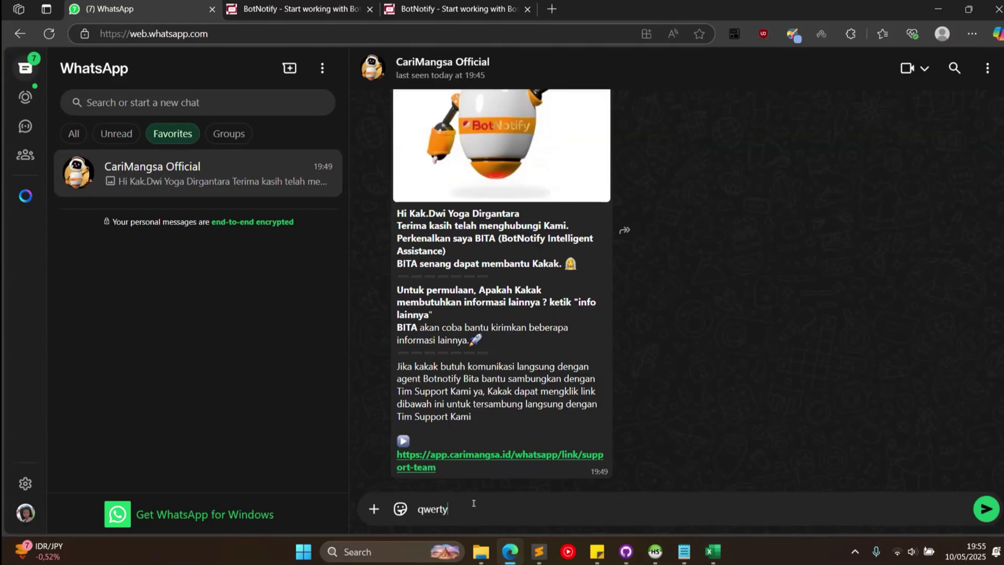
key("Return")
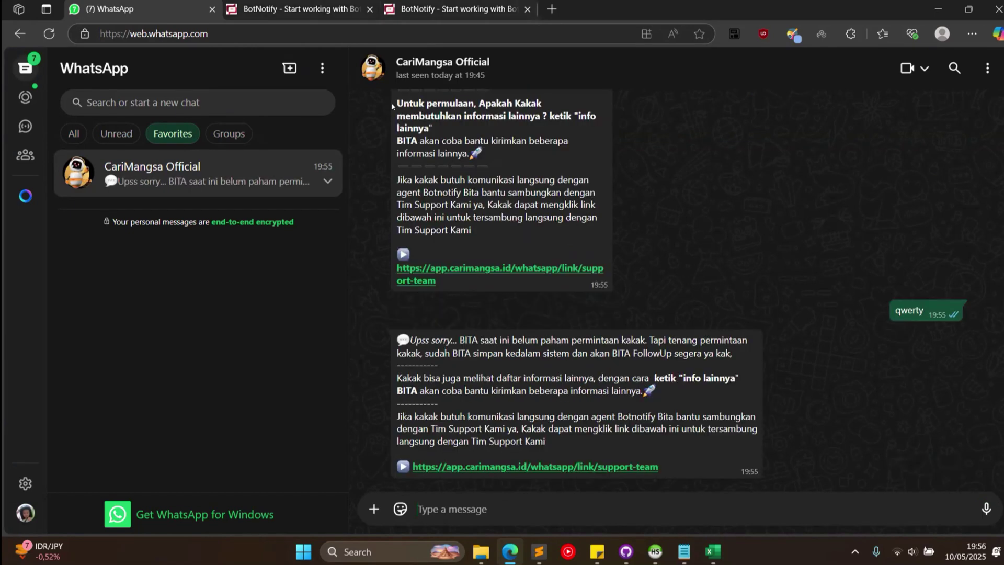
Compare BotNotify's Not Available Message with the automatic reply to "qwerty" in WhatsApp
key("ctrl+Tab")
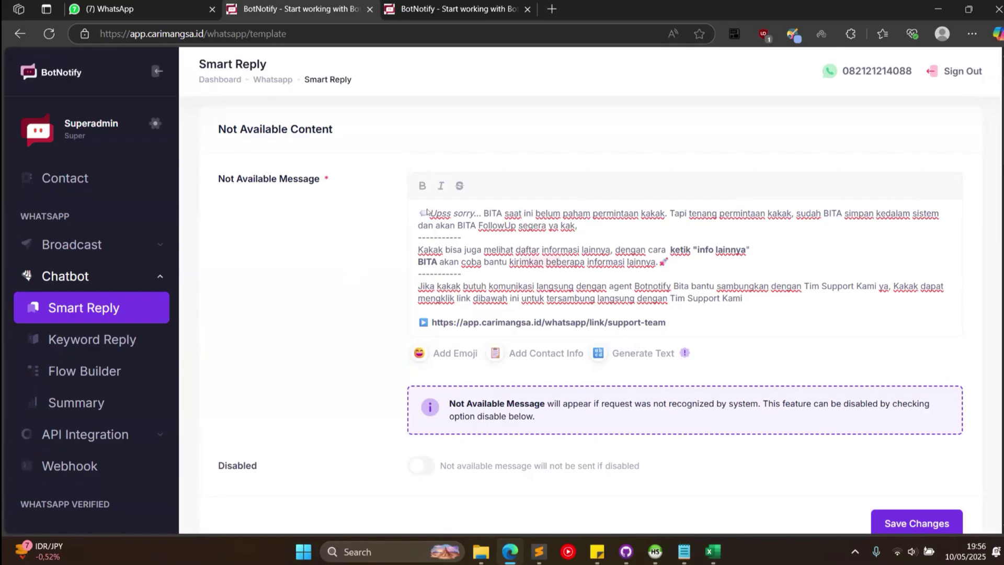
left_click(176, 6)
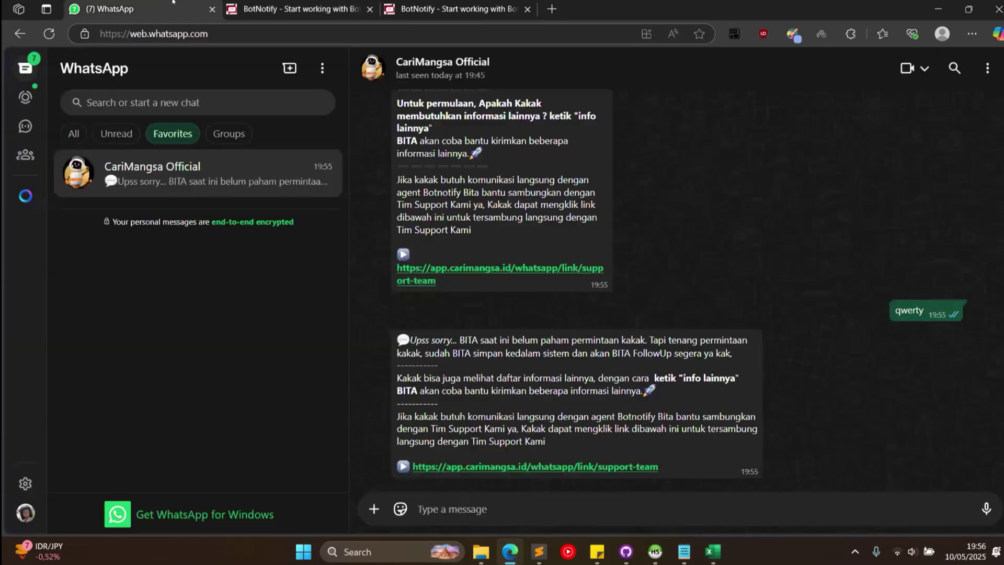
left_click(312, 7)
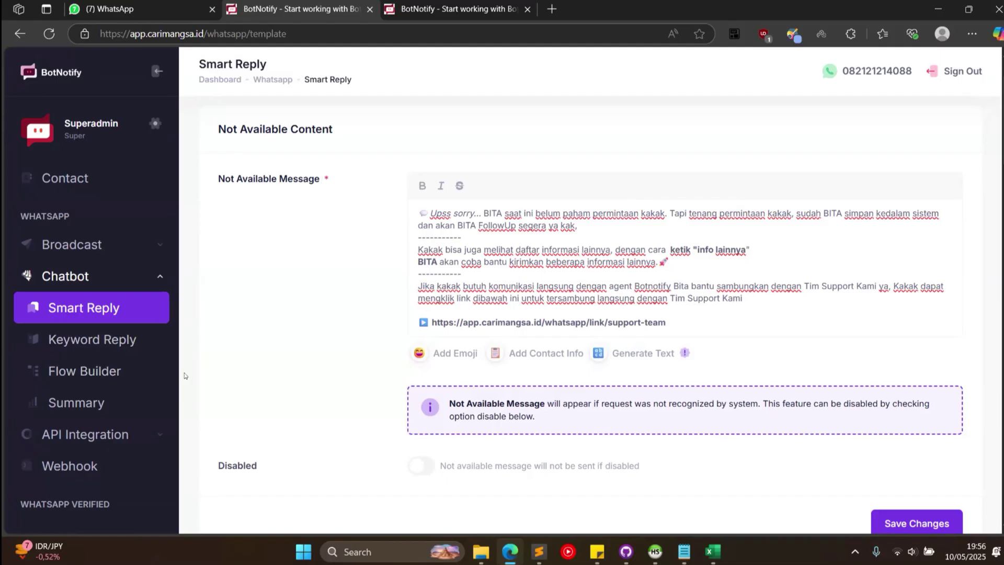
Turn on the Disabled option for the Not Available Message
scroll(375, 264, "down", 3)
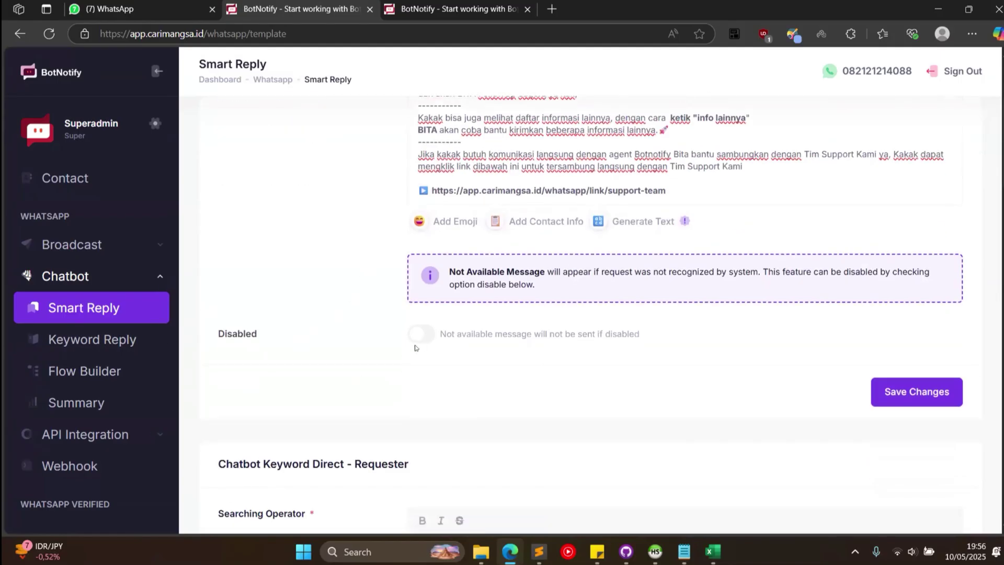
left_click(419, 340)
scroll(414, 330, "up", 1)
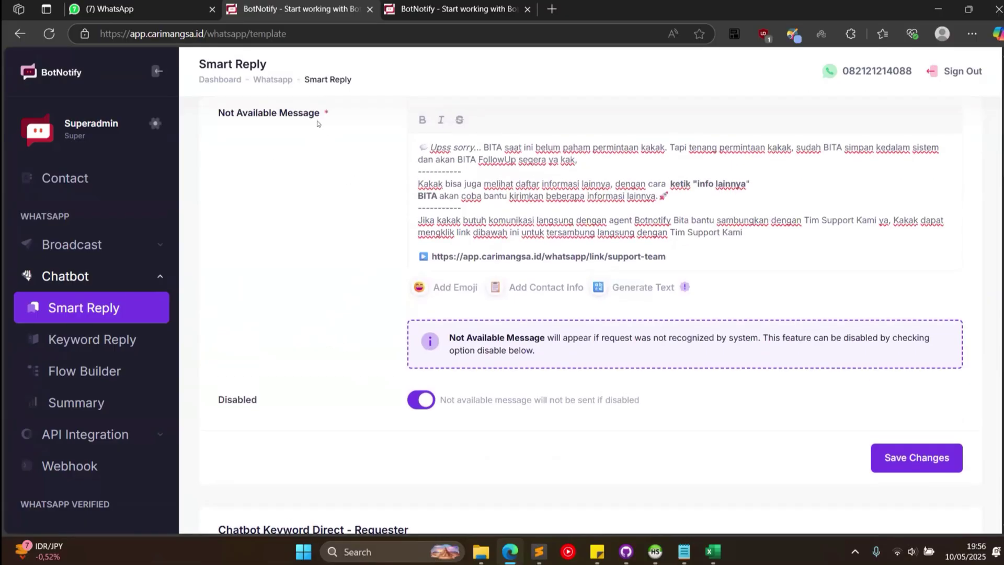
Turn off the Disabled option for the Not Available Message
left_click(421, 401)
Read the Searching Operator message and its explanation under Chatbot Keyword Direct - Requester, highlighting the message text
scroll(337, 364, "down", 2)
scroll(335, 357, "down", 3)
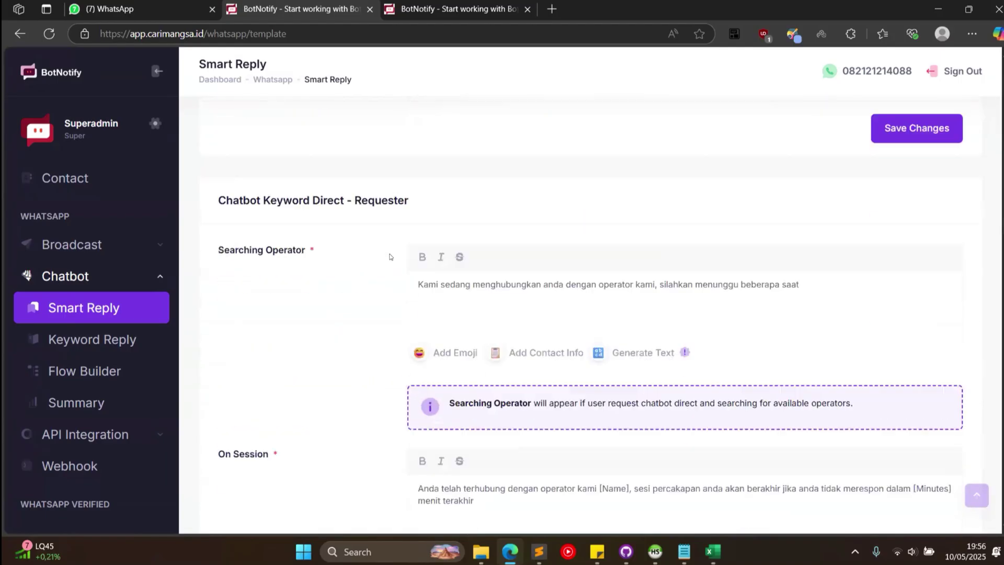
scroll(392, 197, "up", 1)
scroll(398, 256, "down", 1)
scroll(264, 212, "down", 1)
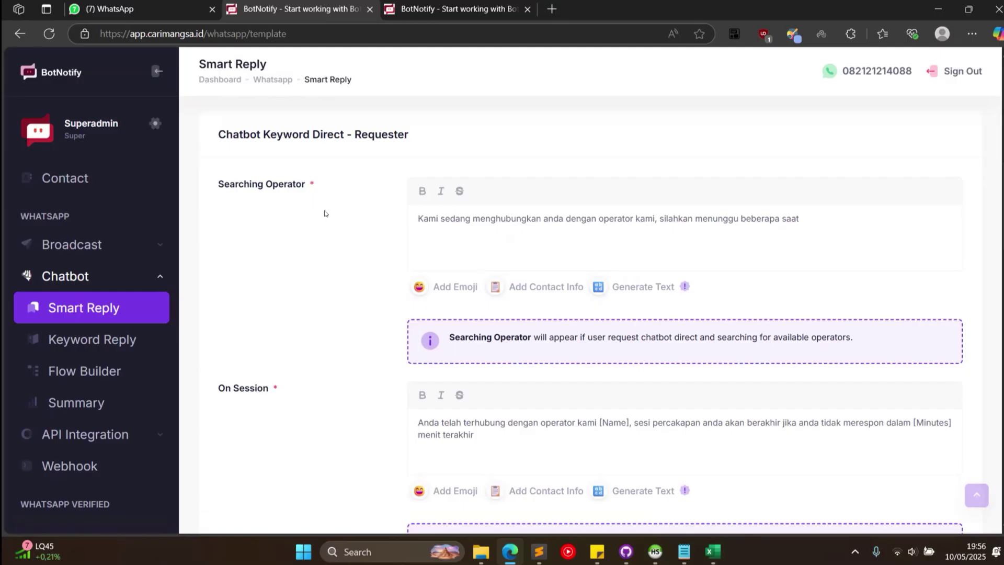
scroll(393, 190, "down", 1)
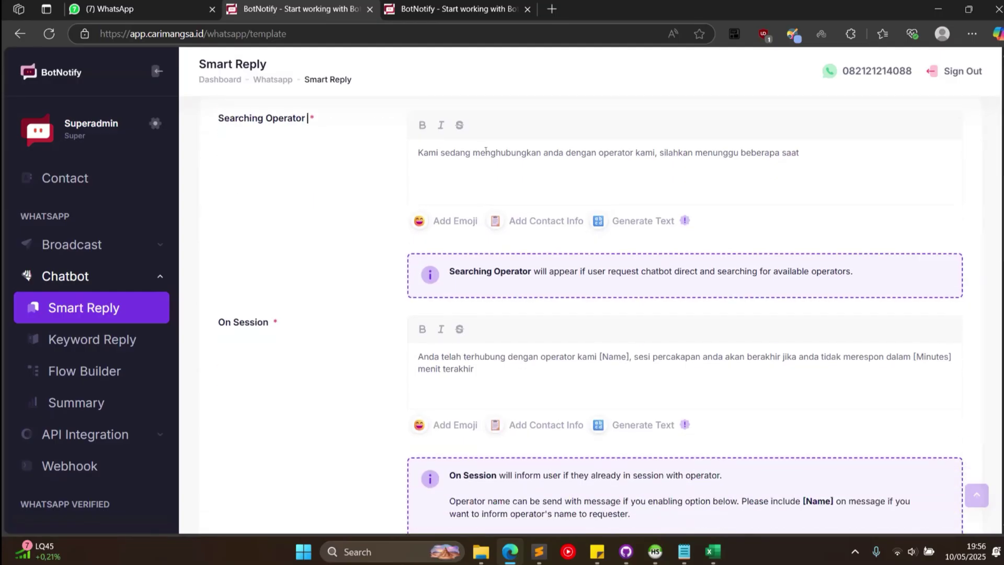
scroll(376, 190, "up", 1)
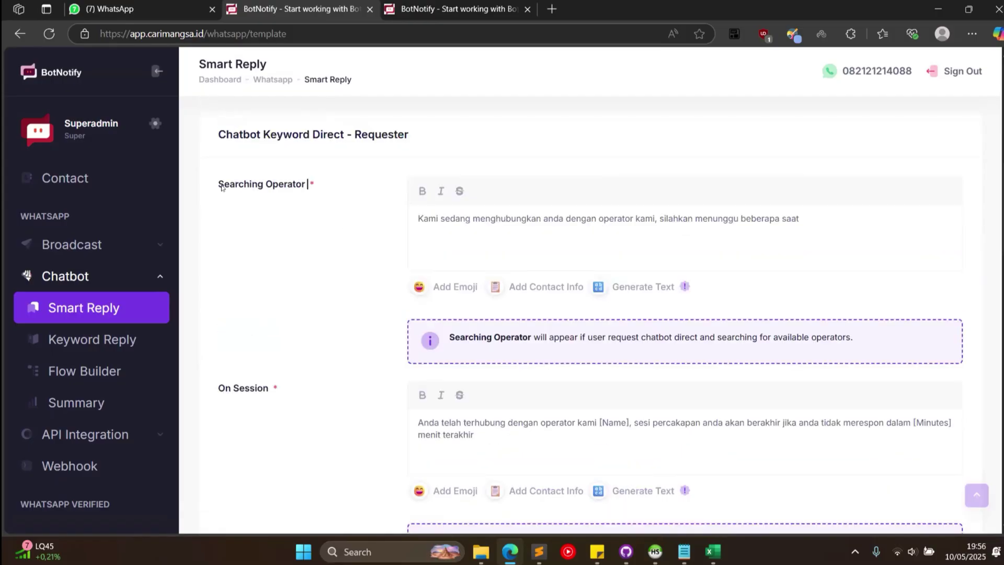
left_click_drag(319, 132, 354, 135)
left_click(332, 194)
left_click_drag(419, 218, 817, 217)
left_click(230, 289)
Review the remaining requester messages from On Session onward and the Start Session and Finished Session messages for the operator
scroll(230, 289, "down", 3)
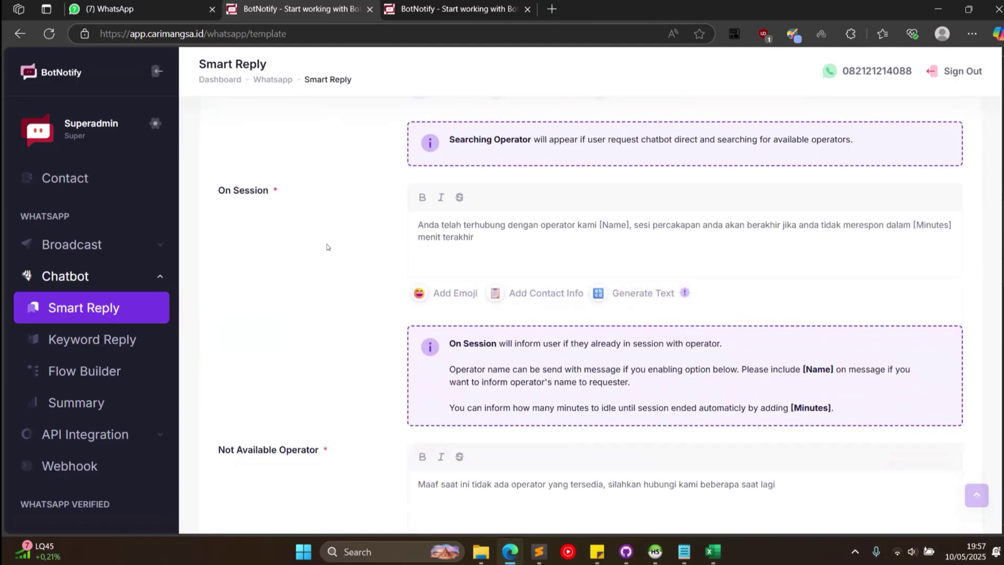
scroll(331, 282, "down", 7)
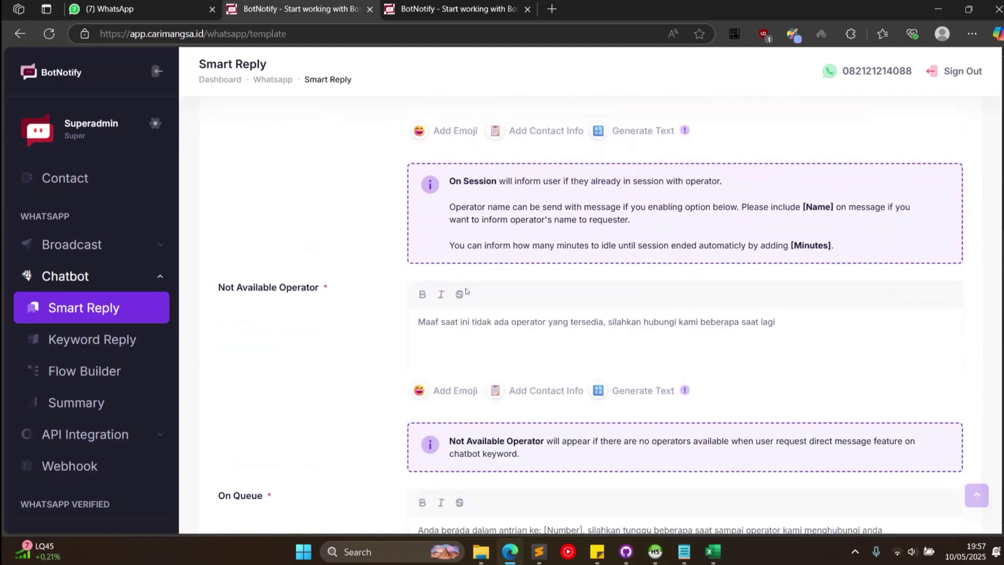
scroll(276, 206, "down", 7)
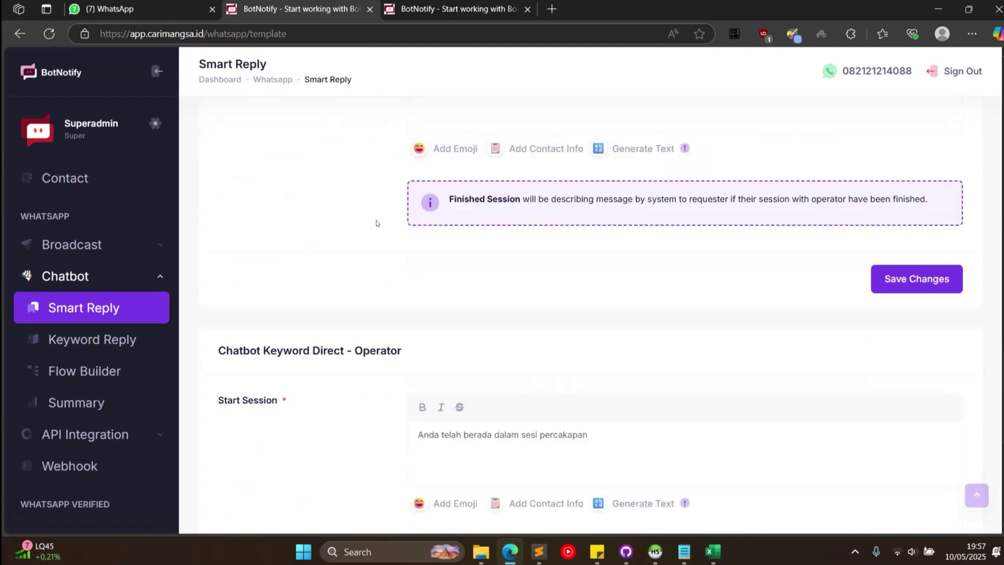
scroll(356, 317, "down", 4)
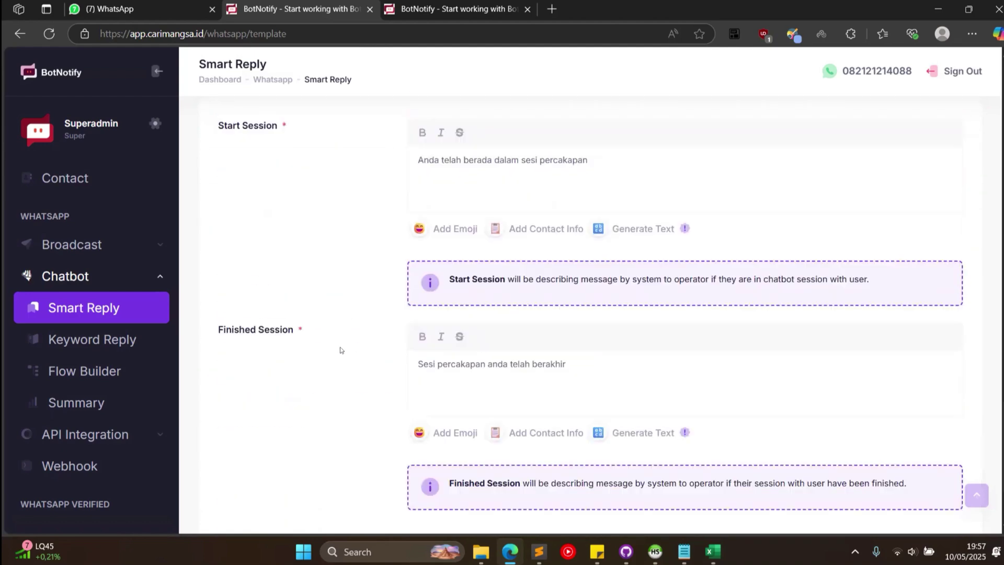
scroll(314, 351, "up", 2)
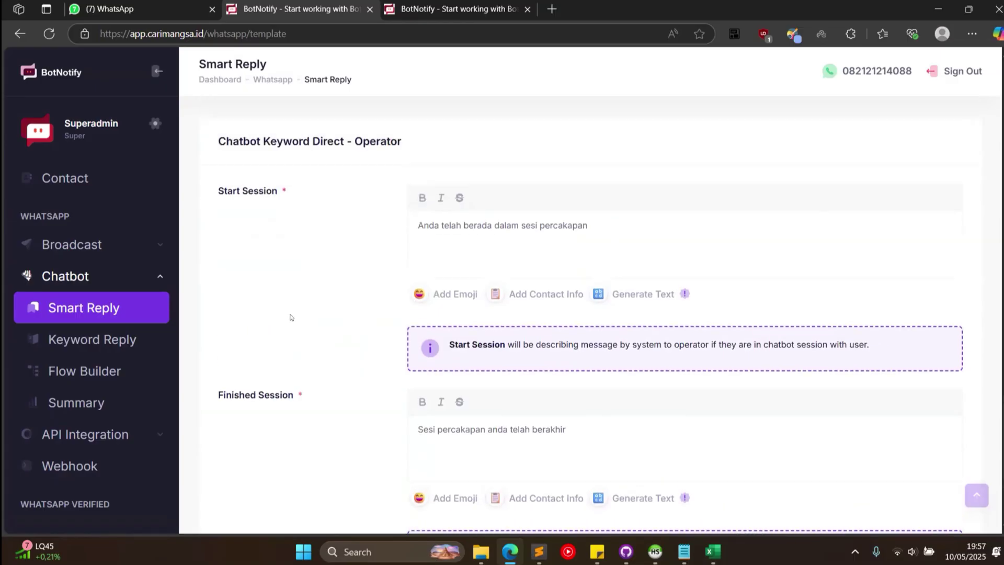
Open the Setting content of Smart Reply and examine the Blacklisted Number list with its explanation
scroll(327, 297, "up", 12)
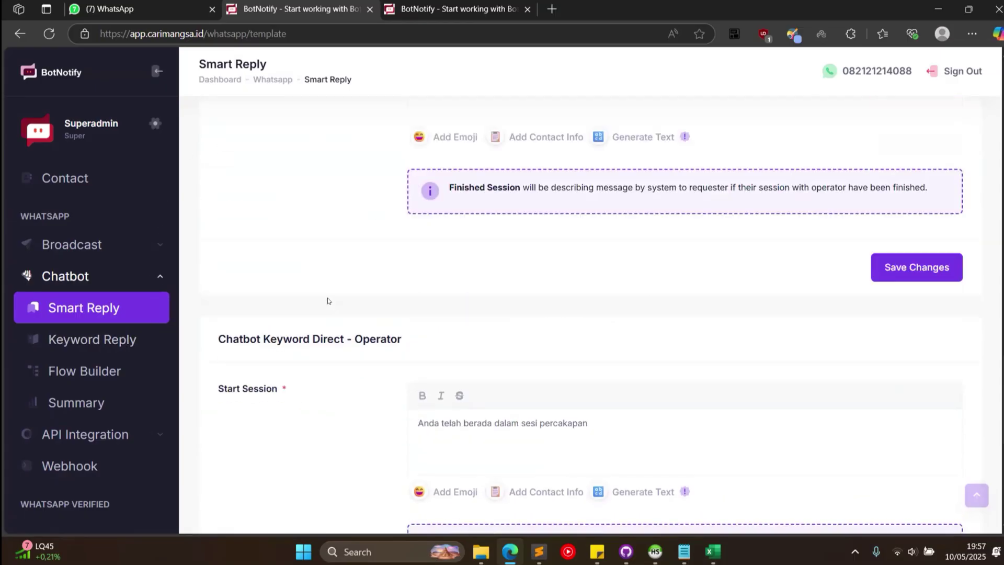
scroll(348, 332, "up", 15)
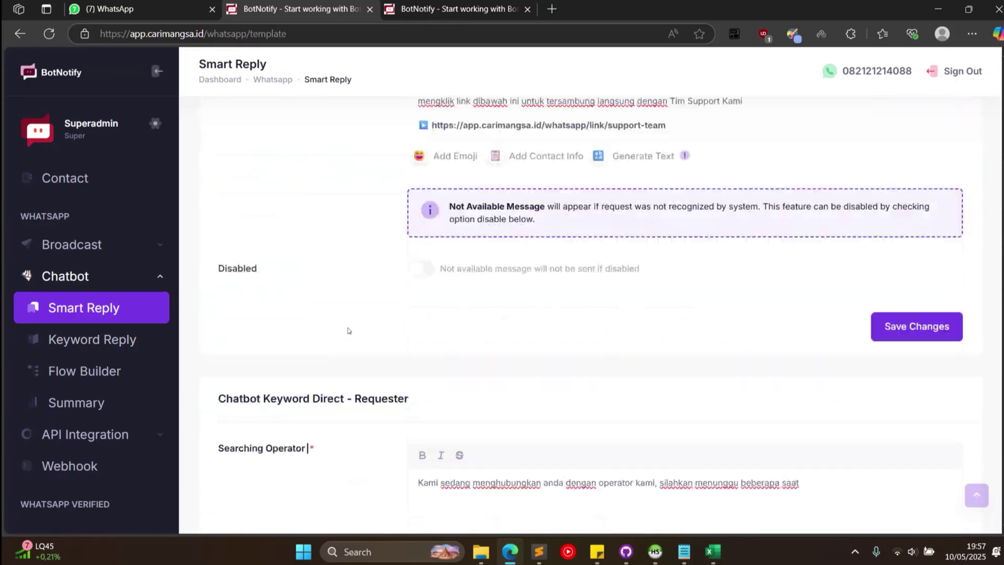
left_click(431, 152)
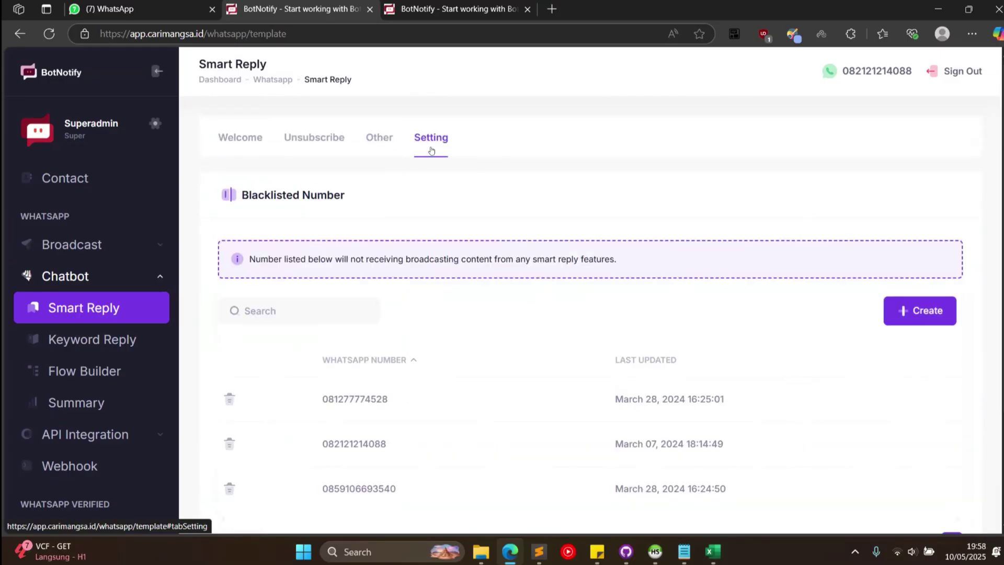
scroll(463, 160, "down", 1)
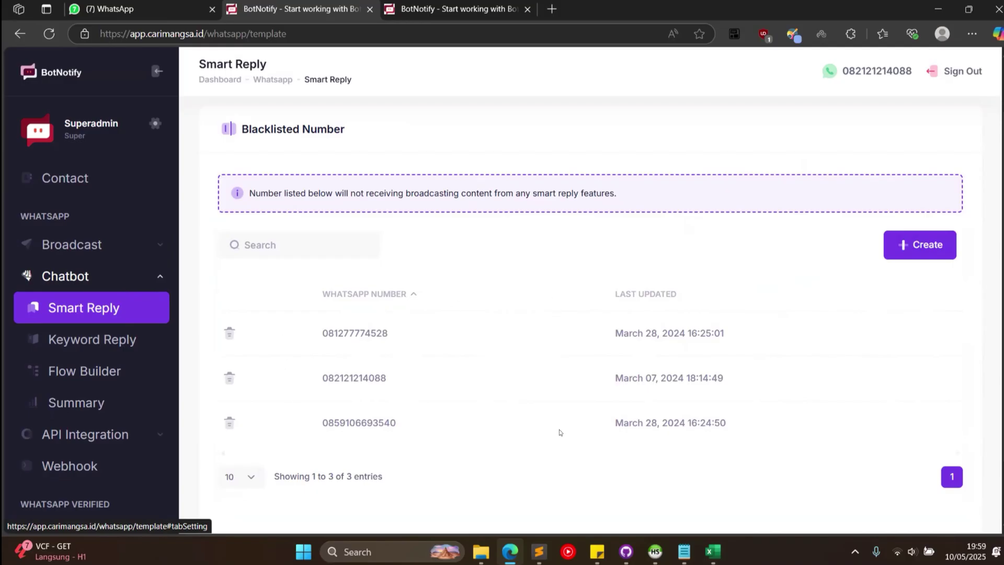
scroll(525, 428, "up", 1)
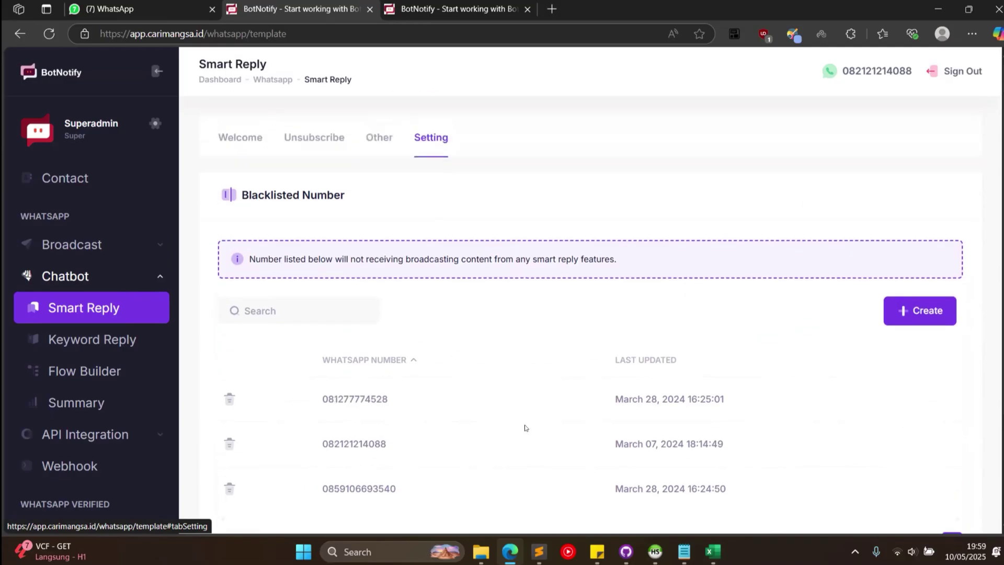